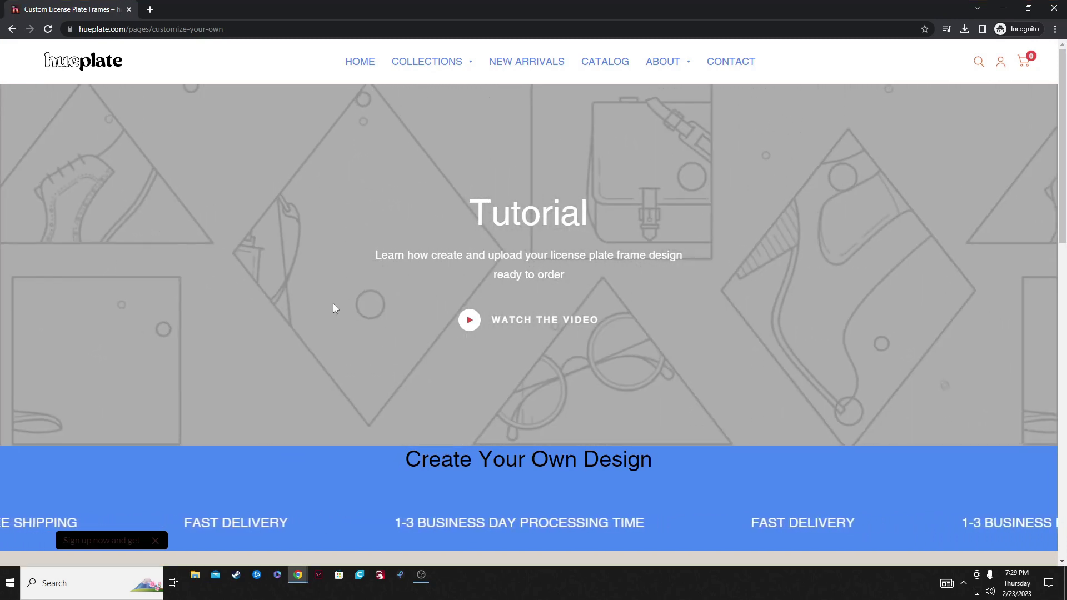
- Download the license plate frame mask from the customization page and save it as frame4.zip in the New folder directory
{"action": "scroll", "coordinate": [335, 352], "scroll_direction": "down", "scroll_amount": 5}
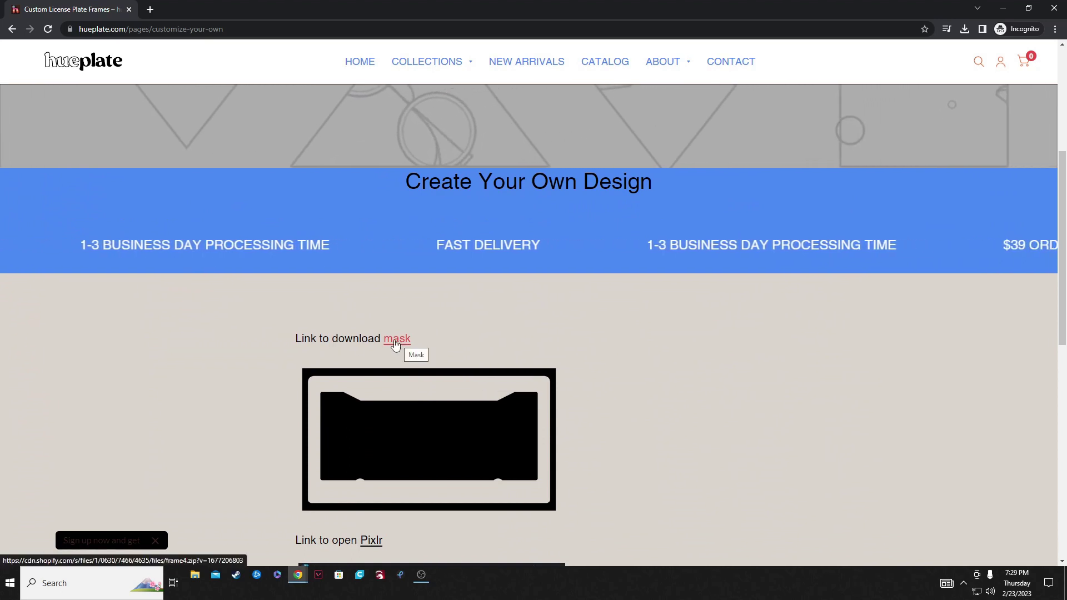
{"action": "left_click", "coordinate": [397, 341]}
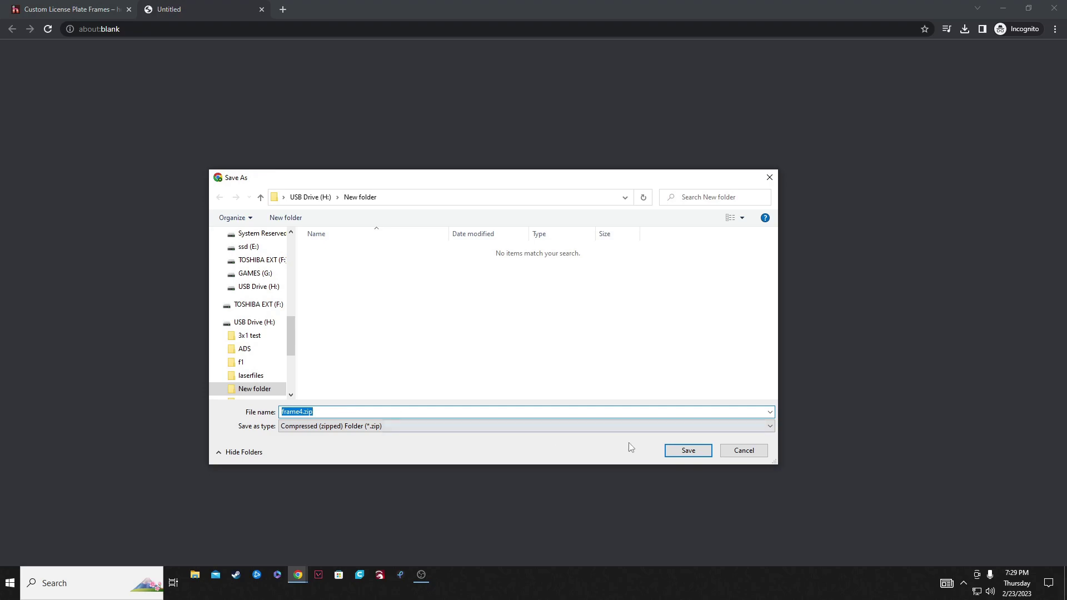
{"action": "left_click", "coordinate": [689, 451]}
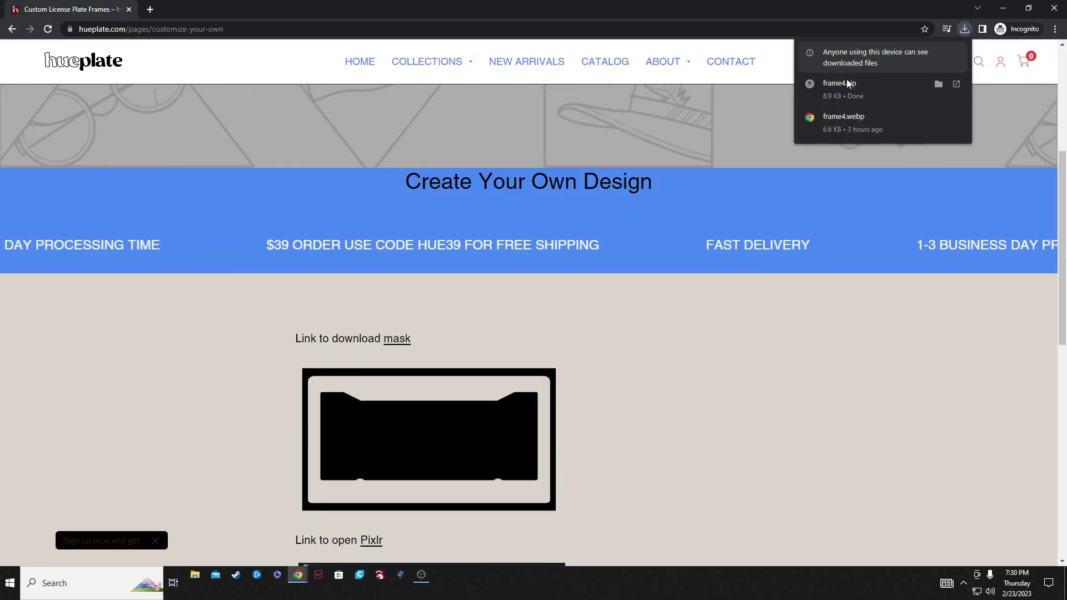
- Extract frame4.zip to H:\New folder\frame4, replacing the existing frame4.png, and move the extracted folder's window aside
{"action": "left_click", "coordinate": [845, 91]}
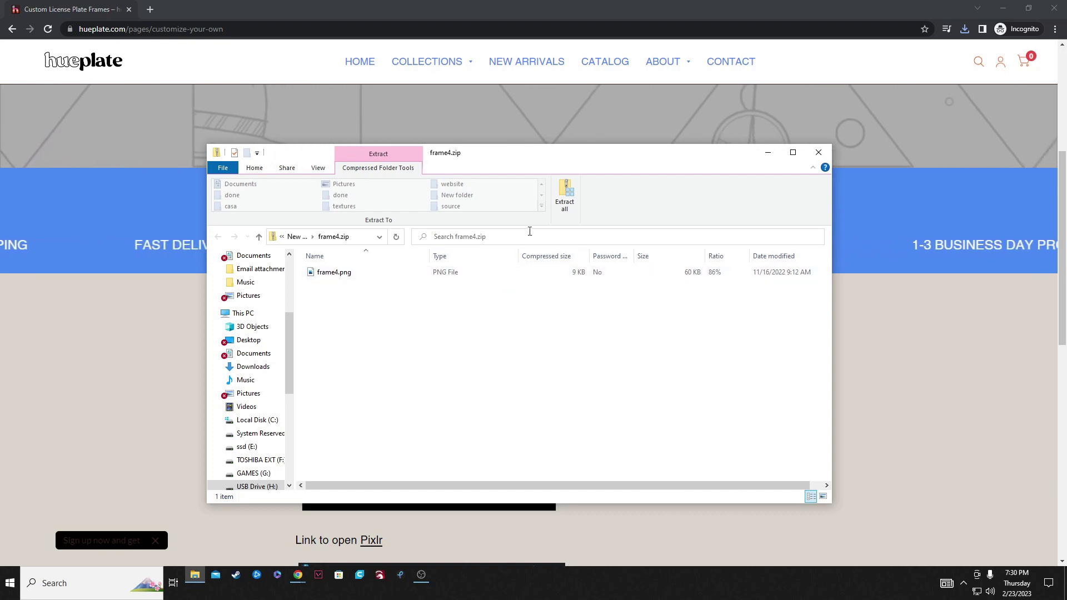
{"action": "left_click", "coordinate": [564, 198]}
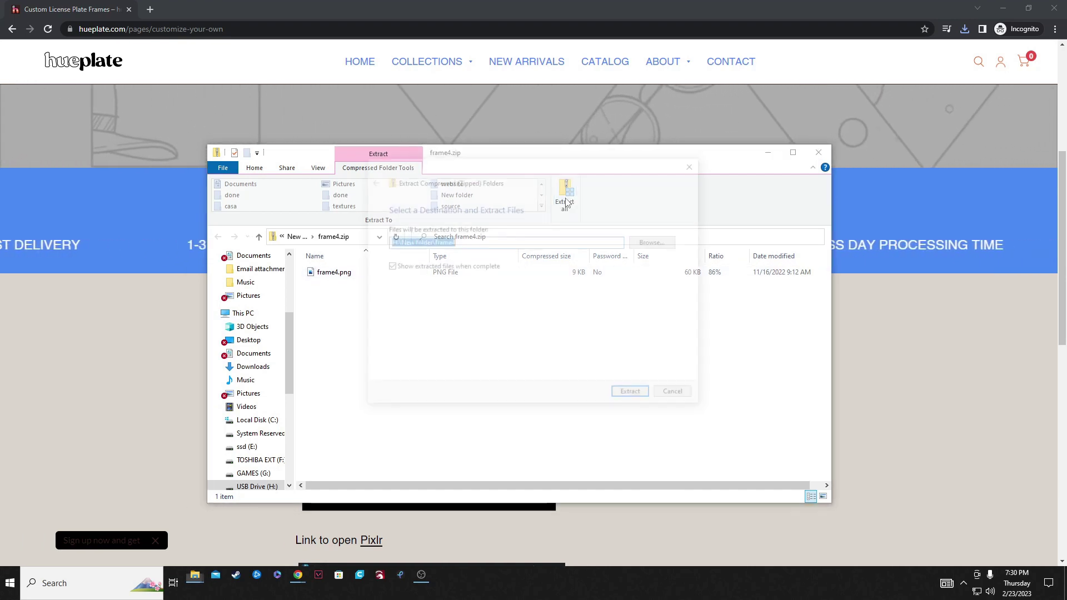
{"action": "left_click", "coordinate": [633, 395]}
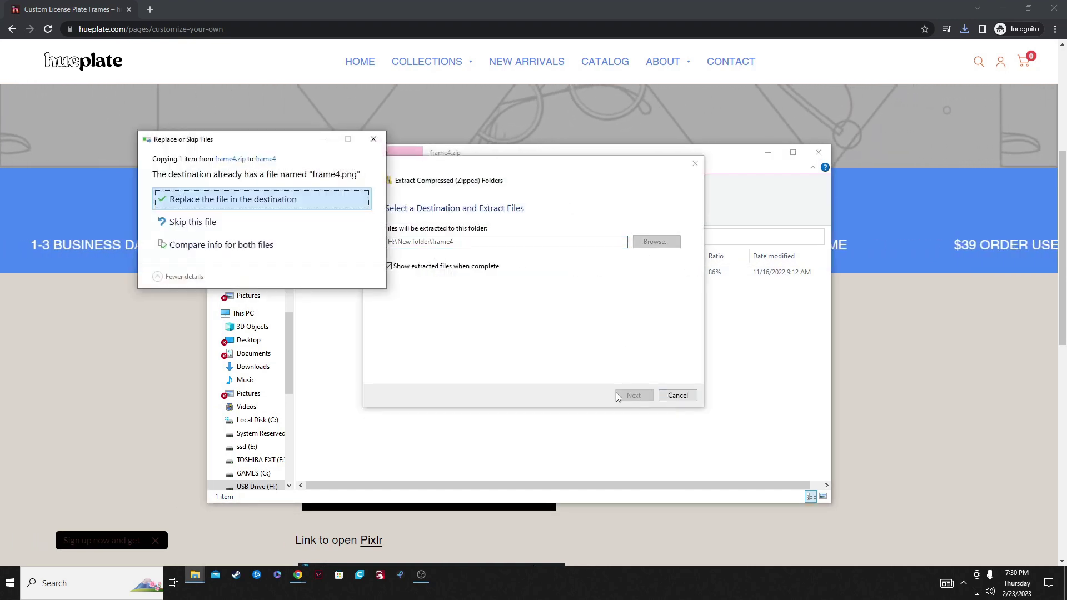
{"action": "key", "text": "Return"}
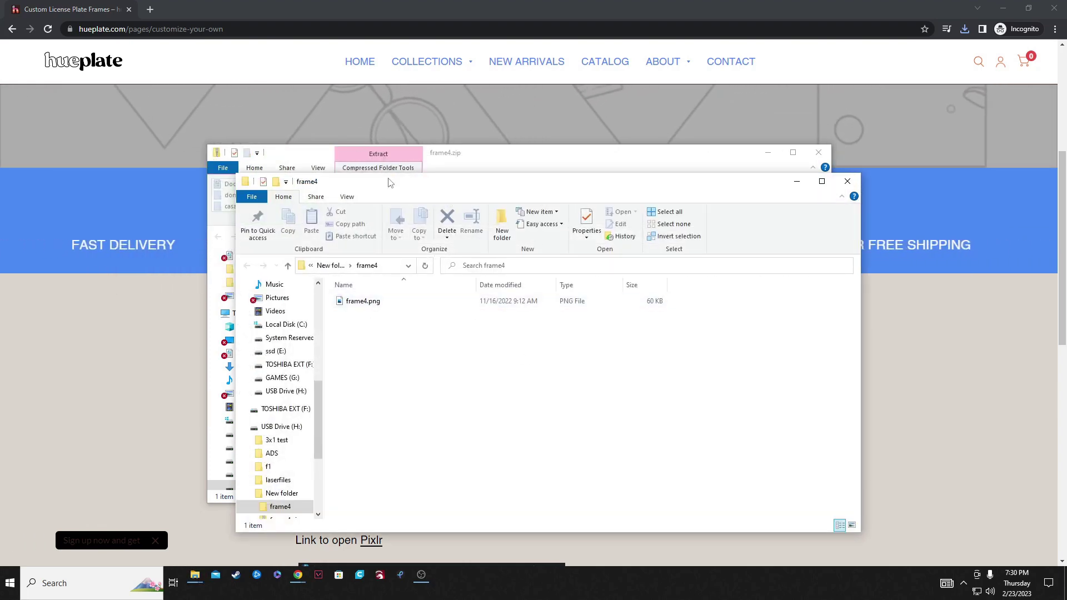
{"action": "left_click_drag", "start_coordinate": [393, 189], "coordinate": [355, 142]}
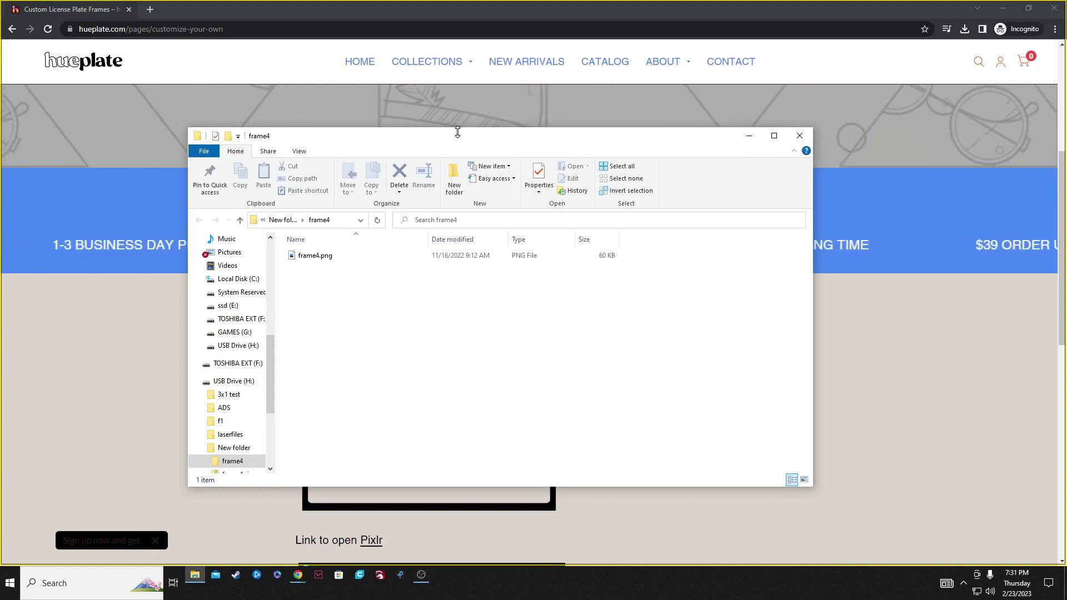
{"action": "left_click_drag", "start_coordinate": [458, 141], "coordinate": [655, 103]}
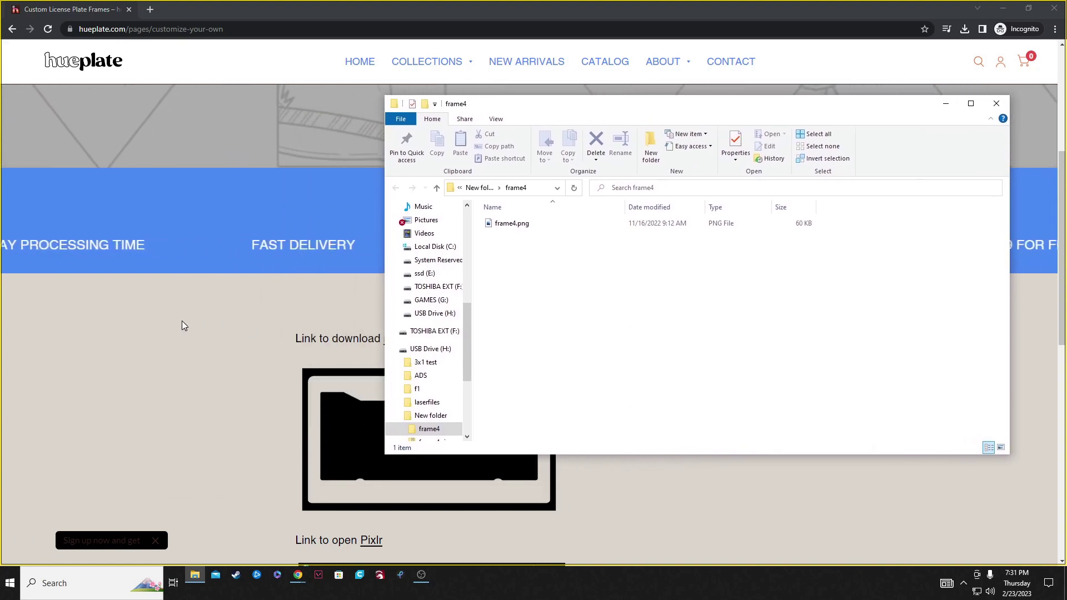
- Launch the Pixlr E editor from the customization page's Pixlr link and open the extracted frame4.png in it
{"action": "left_click", "coordinate": [320, 332]}
{"action": "scroll", "coordinate": [356, 330], "scroll_direction": "down", "scroll_amount": 3}
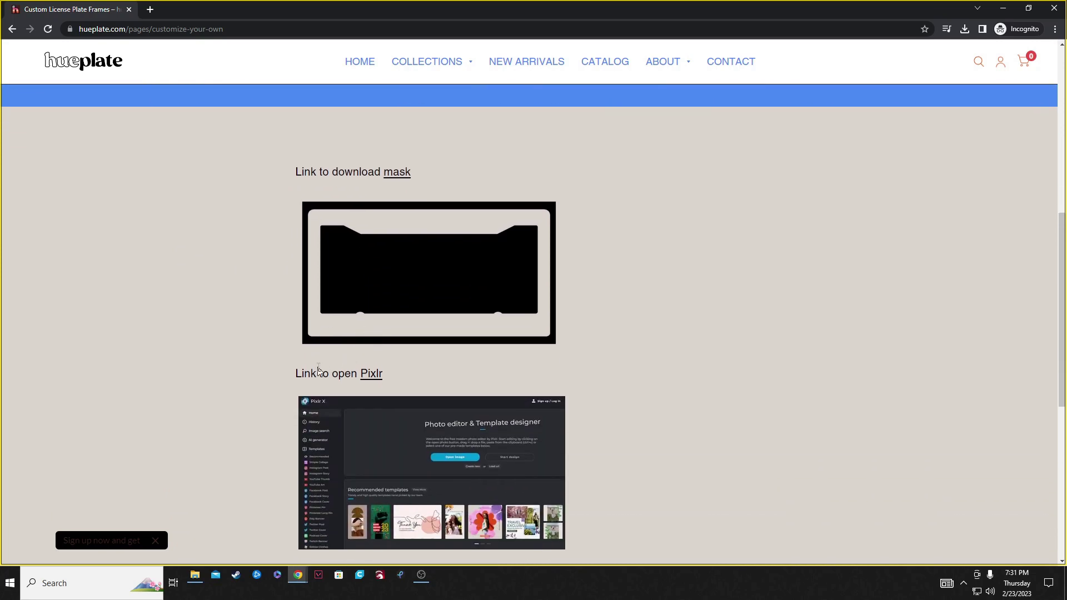
{"action": "left_click", "coordinate": [371, 376]}
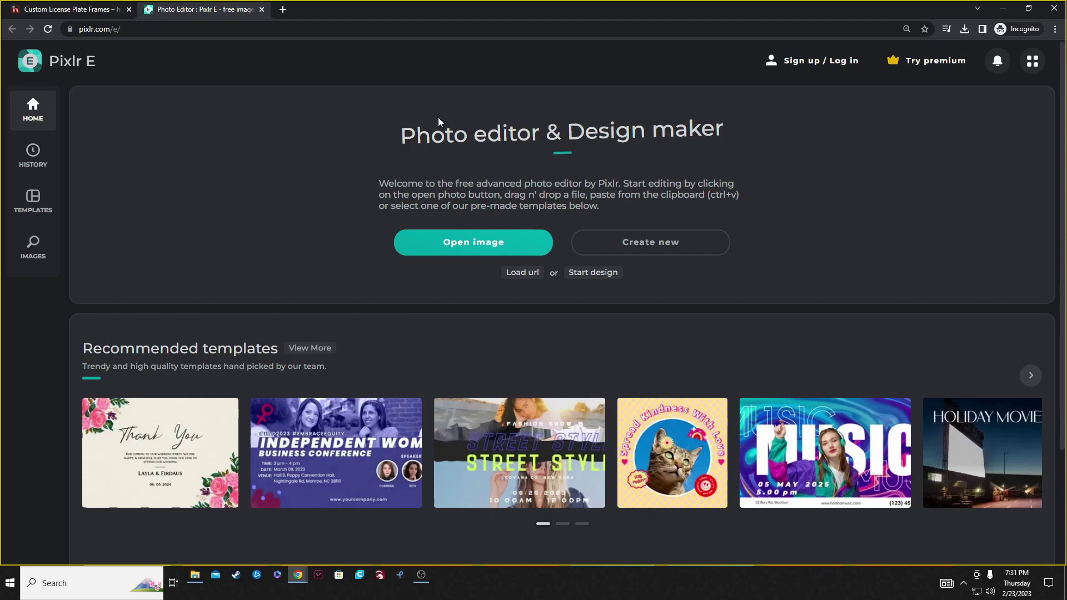
{"action": "left_click", "coordinate": [1032, 60]}
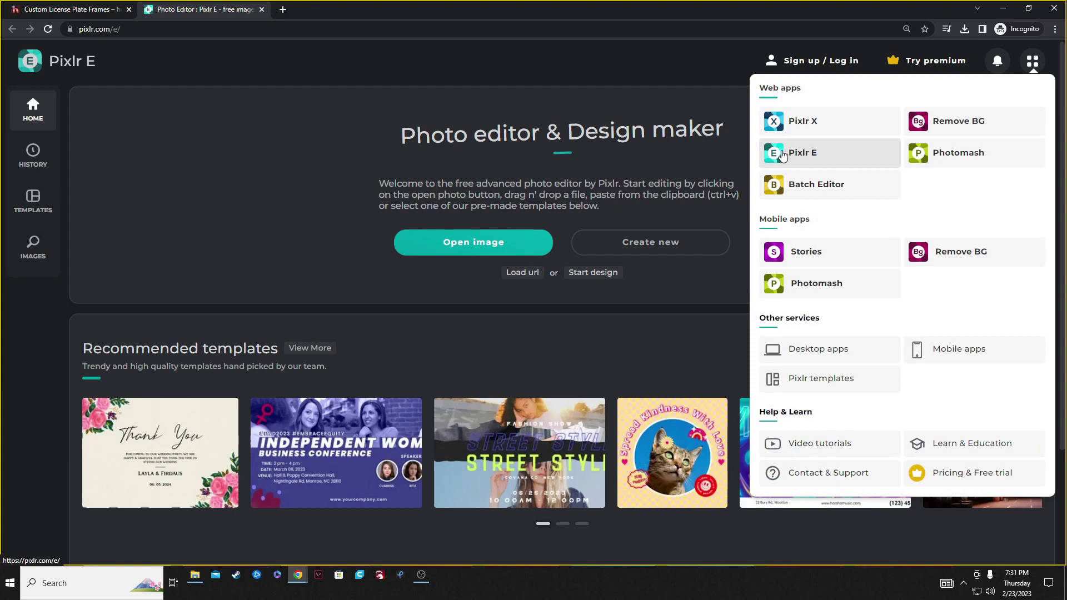
{"action": "left_click", "coordinate": [817, 156]}
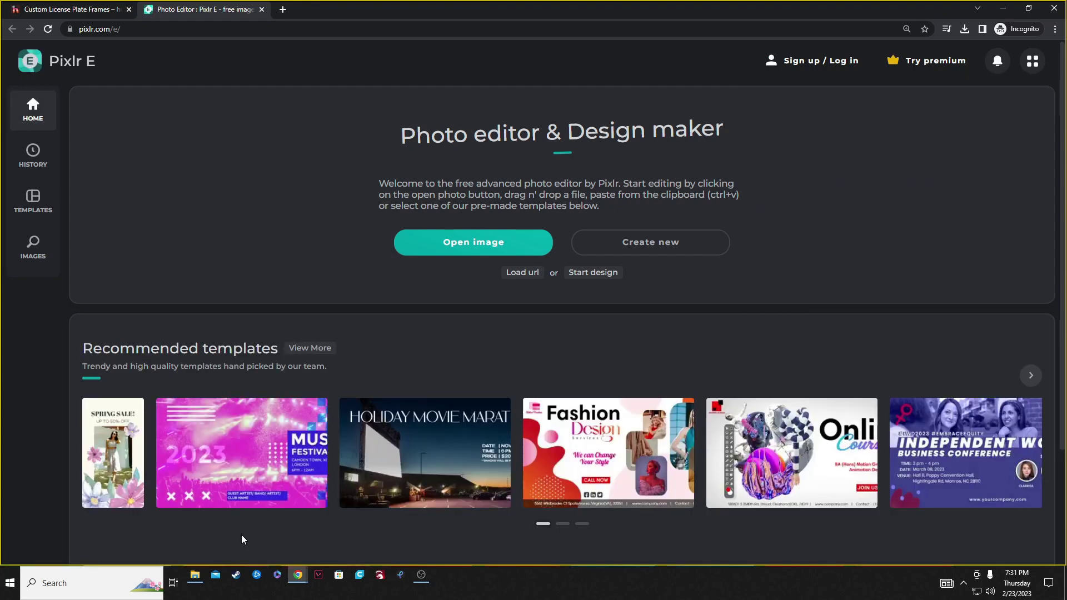
{"action": "left_click", "coordinate": [190, 582]}
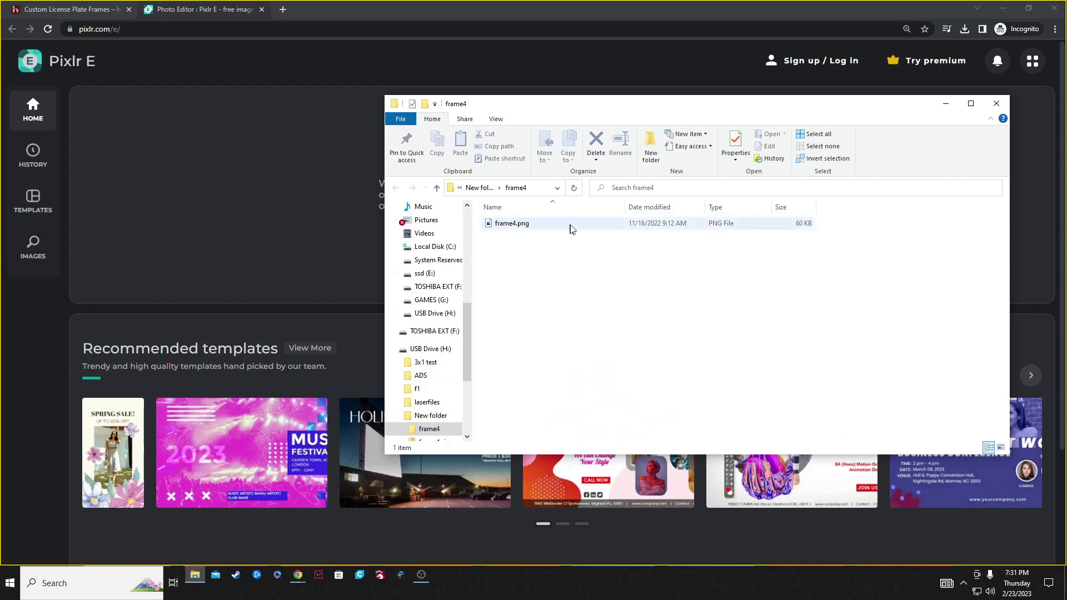
{"action": "left_click_drag", "start_coordinate": [570, 224], "coordinate": [300, 243]}
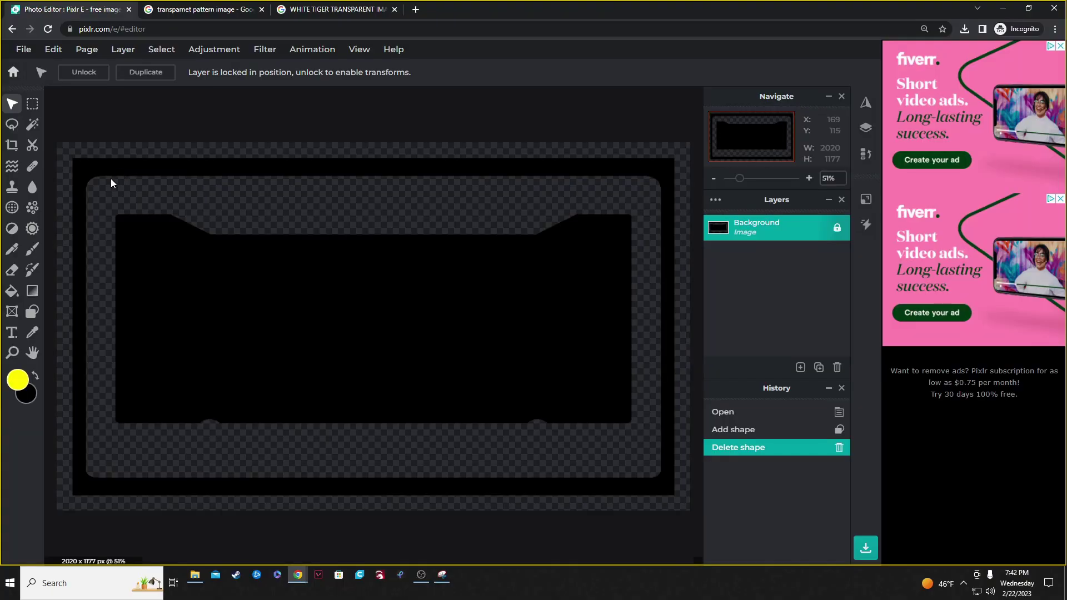
- Draw a yellow rectangle shape of about 1974 × 1144 px over the mask and move its layer below Background
{"action": "left_click", "coordinate": [32, 311]}
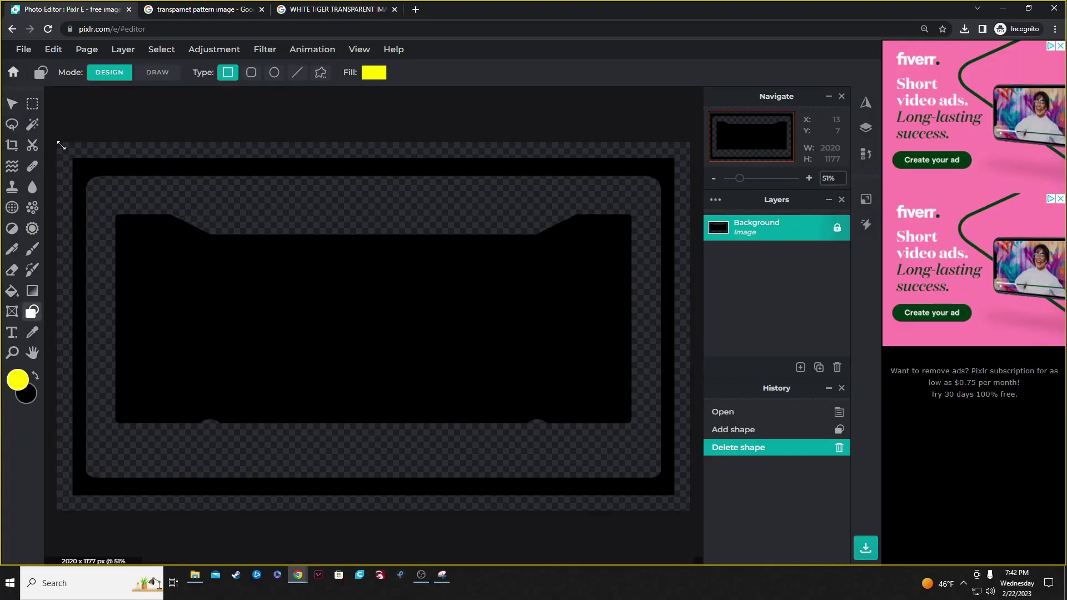
{"action": "mouse_move", "coordinate": [86, 163]}
{"action": "left_mouse_down"}
{"action": "mouse_move", "coordinate": [458, 395]}
{"action": "mouse_move", "coordinate": [622, 452]}
{"action": "mouse_move", "coordinate": [682, 506]}
{"action": "left_mouse_up"}
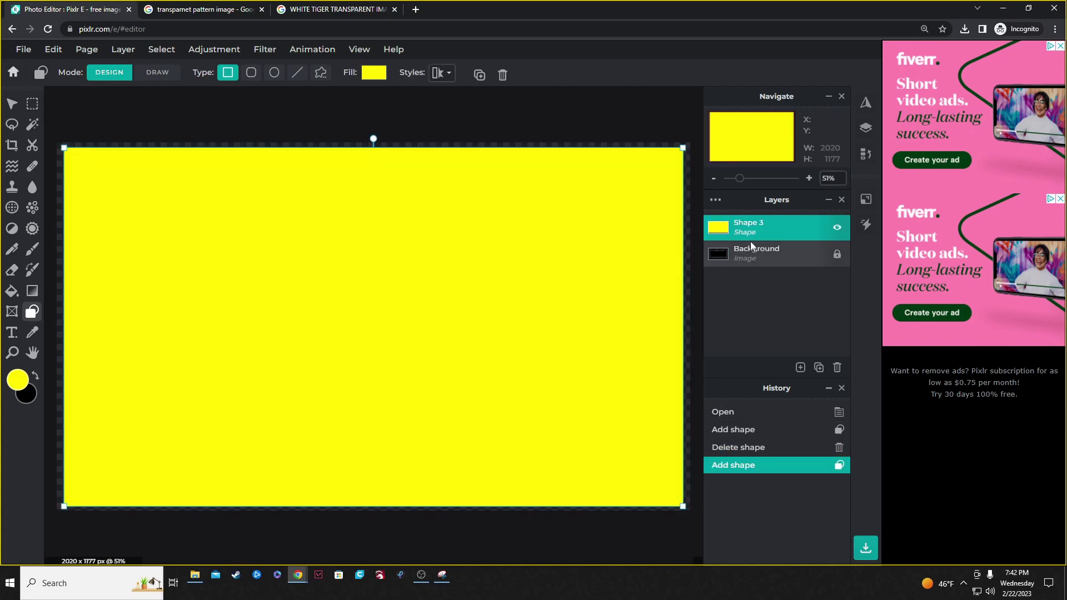
{"action": "left_click_drag", "start_coordinate": [747, 226], "coordinate": [751, 246]}
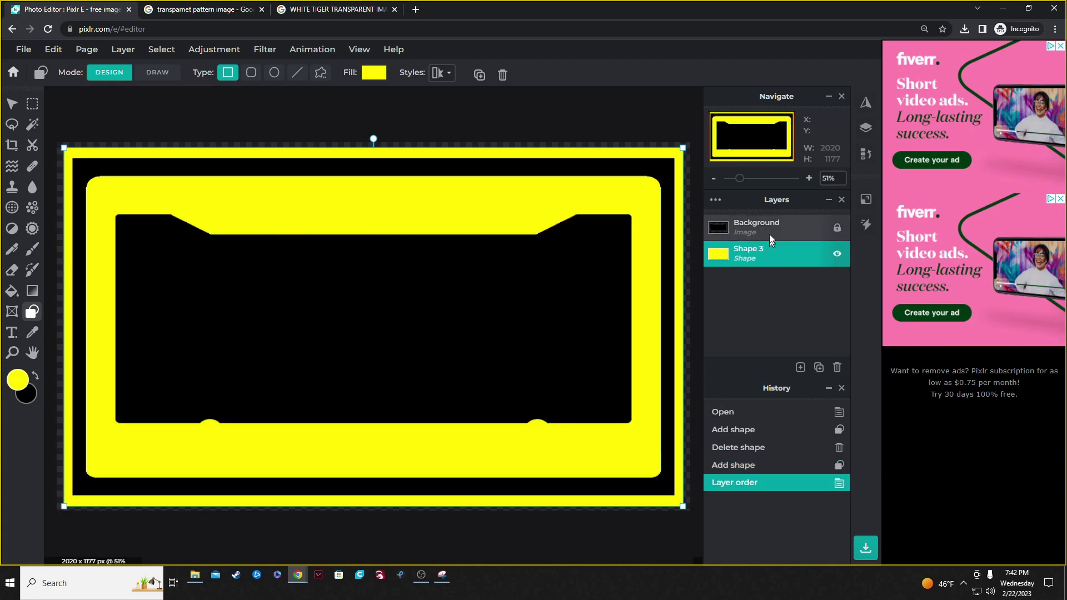
- Change the rectangle's fill to the bright blue #00B7FF
{"action": "left_click", "coordinate": [371, 76]}
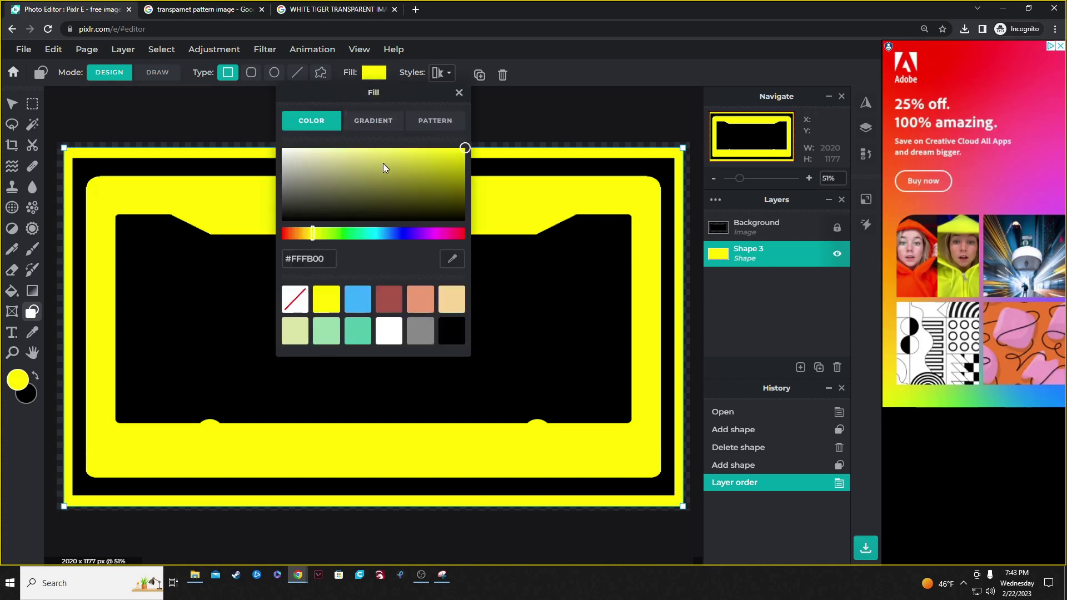
{"action": "left_click_drag", "start_coordinate": [392, 234], "coordinate": [383, 236]}
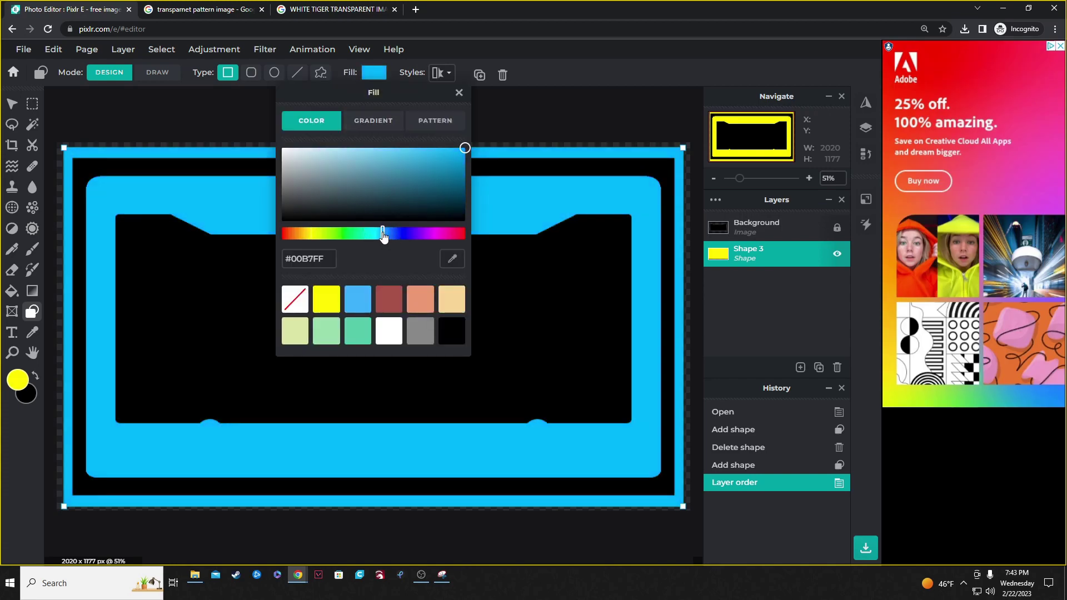
{"action": "left_click", "coordinate": [458, 93]}
- Add the PNG Mart squiggle pattern from the image search results as a layer in the current document, directly below Background
{"action": "left_click", "coordinate": [201, 9]}
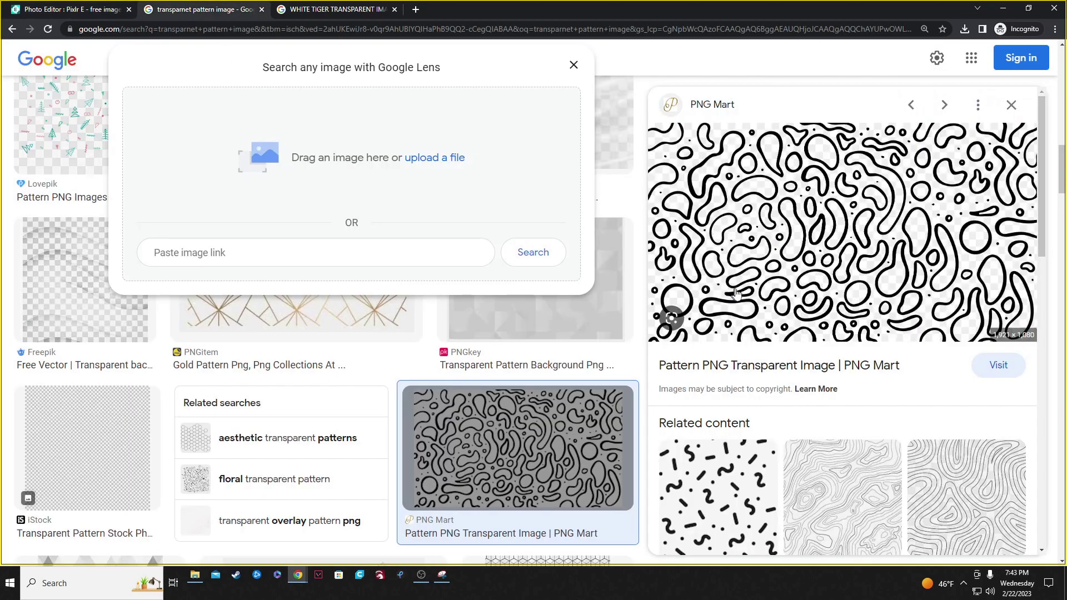
{"action": "left_click_drag", "start_coordinate": [854, 217], "coordinate": [402, 317]}
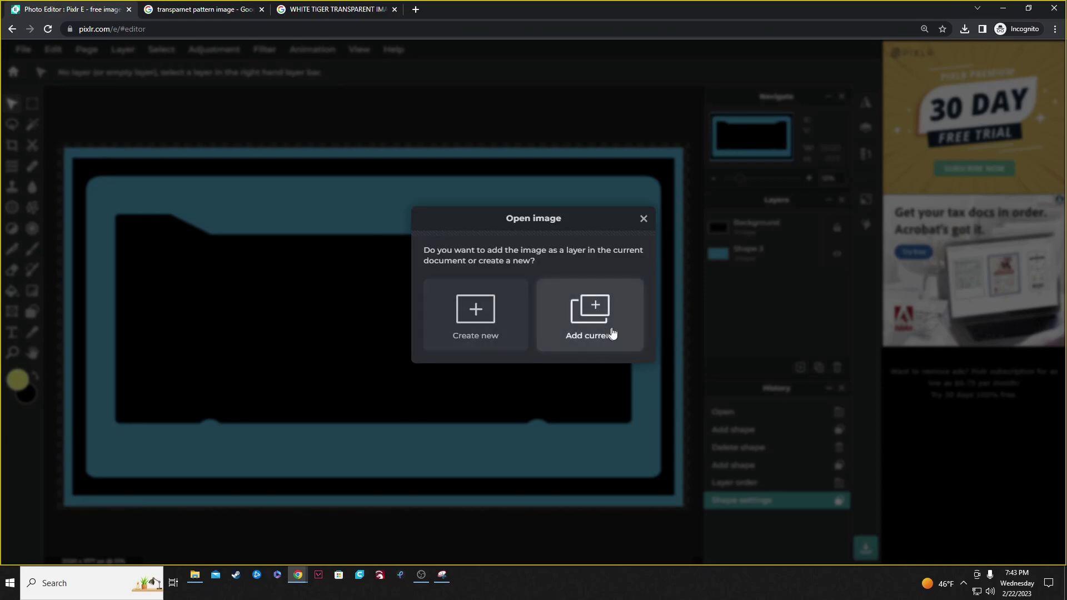
{"action": "left_click", "coordinate": [592, 335]}
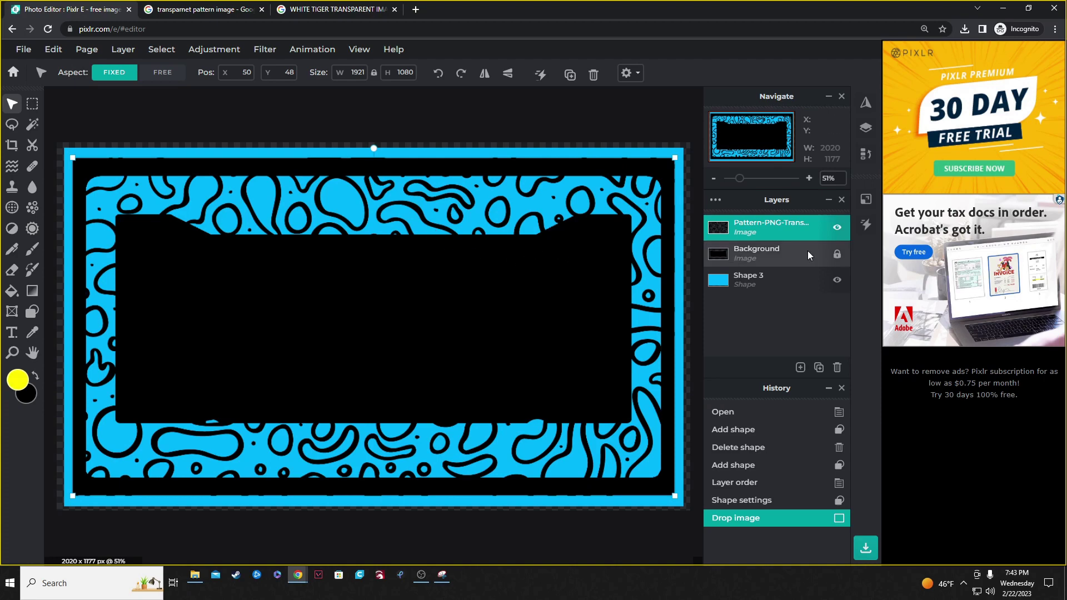
{"action": "left_click_drag", "start_coordinate": [740, 228], "coordinate": [743, 258]}
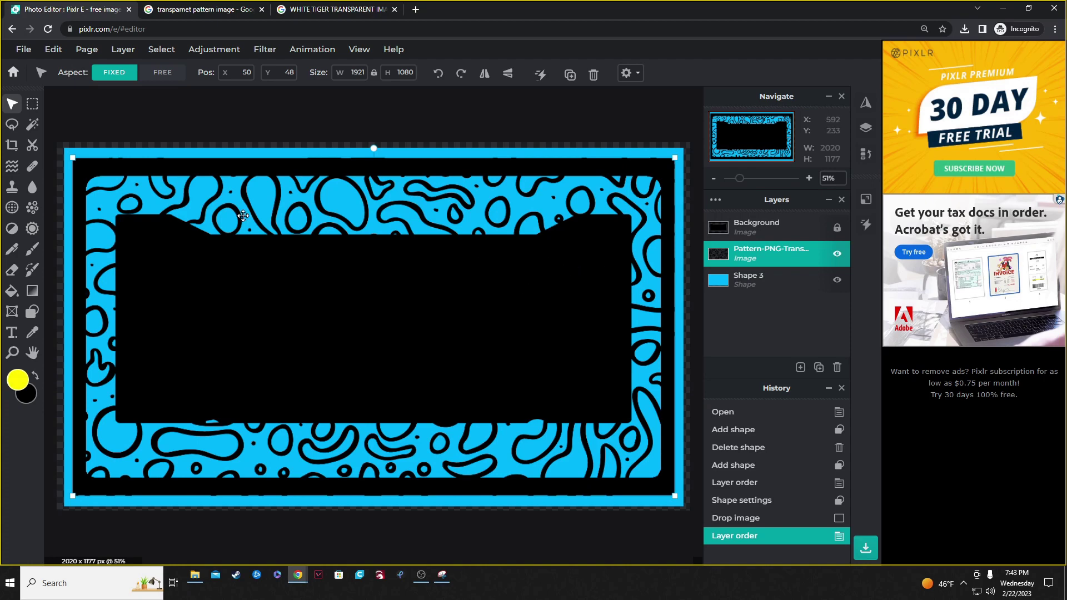
- Add the transparent white tiger image from the image search as a layer and place it in the frame's lower-left corner
{"action": "left_click", "coordinate": [337, 9]}
{"action": "left_click_drag", "start_coordinate": [892, 347], "coordinate": [318, 368]}
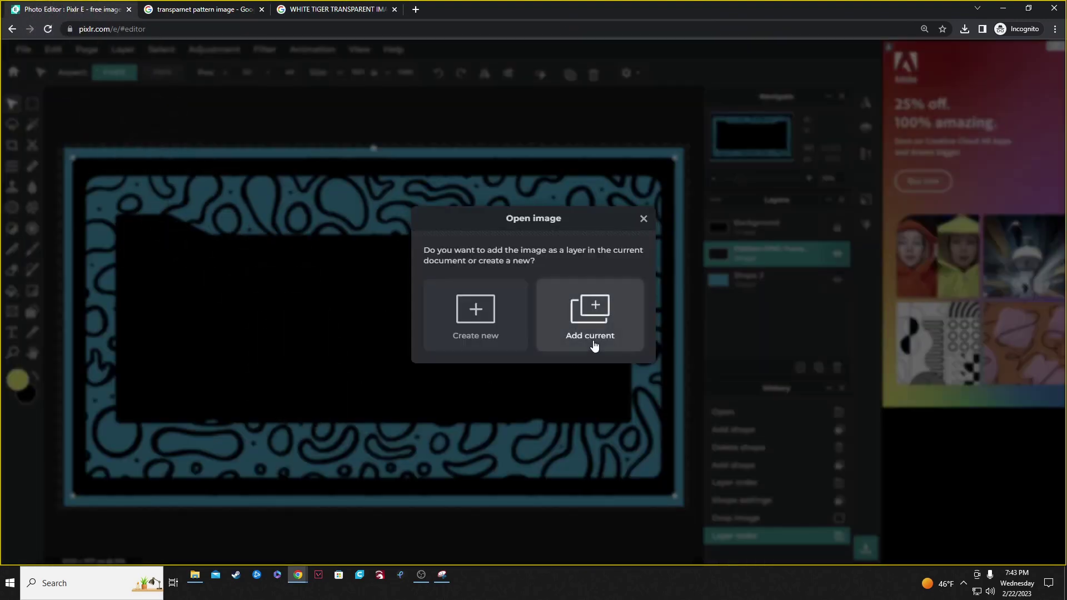
{"action": "left_click", "coordinate": [595, 341]}
{"action": "left_click_drag", "start_coordinate": [390, 323], "coordinate": [135, 459]}
{"action": "left_click", "coordinate": [251, 552]}
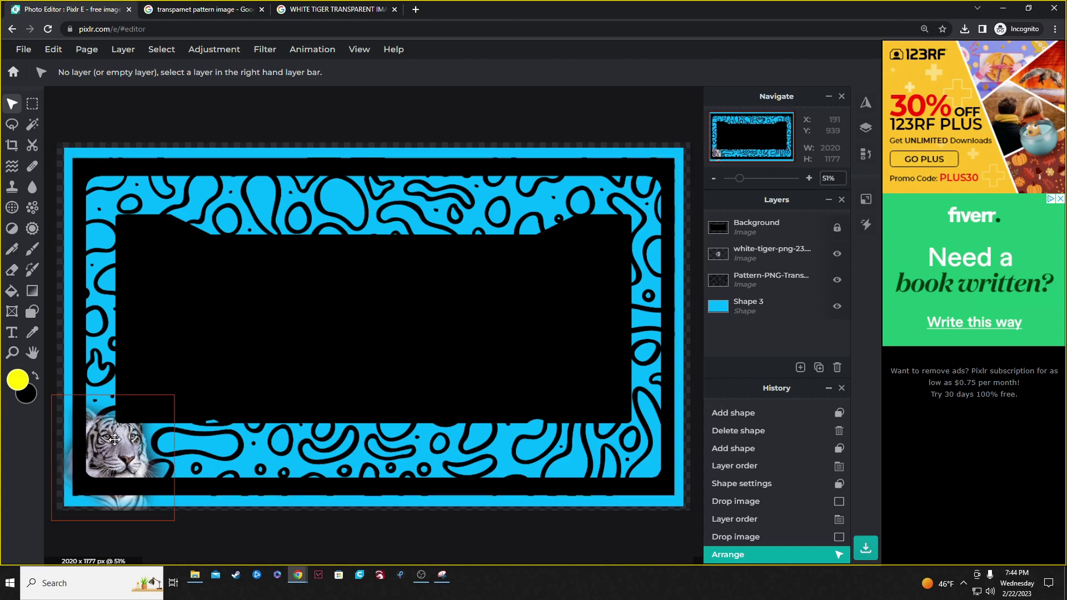
{"action": "left_click_drag", "start_coordinate": [141, 445], "coordinate": [103, 453]}
{"action": "left_click", "coordinate": [482, 294]}
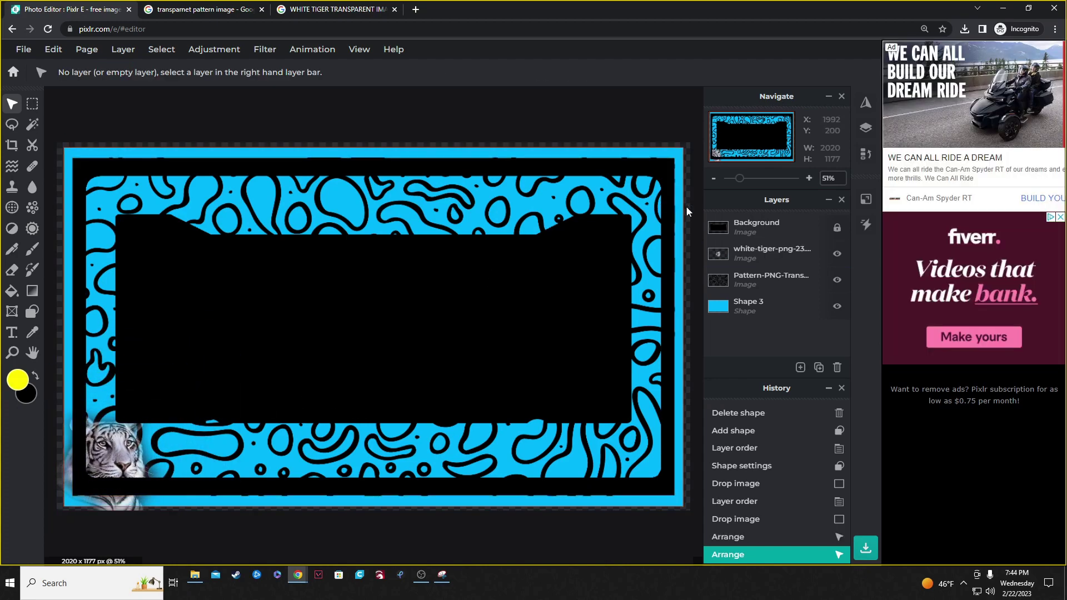
- Select the pattern layer and set up the Draw brush with a size of 230 px and 73% softness
{"action": "left_click", "coordinate": [764, 281]}
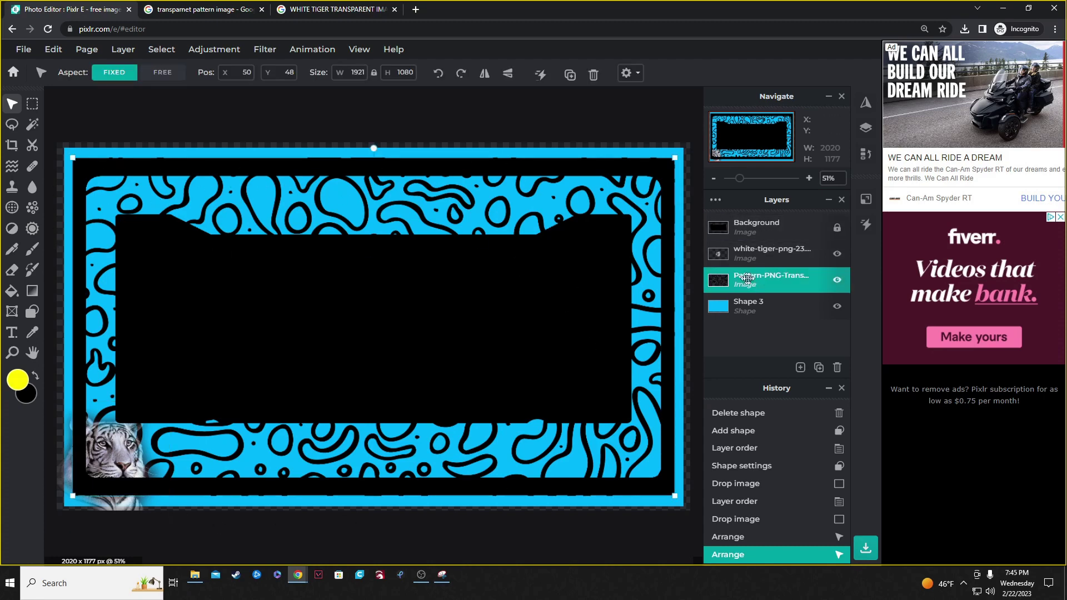
{"action": "left_click", "coordinate": [753, 309]}
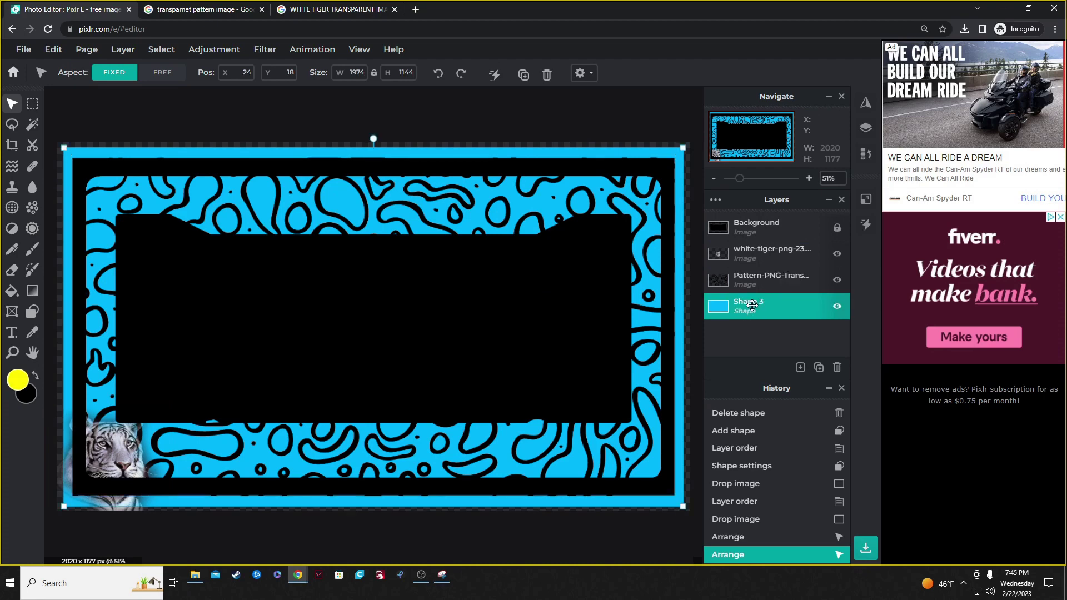
{"action": "left_click", "coordinate": [766, 280]}
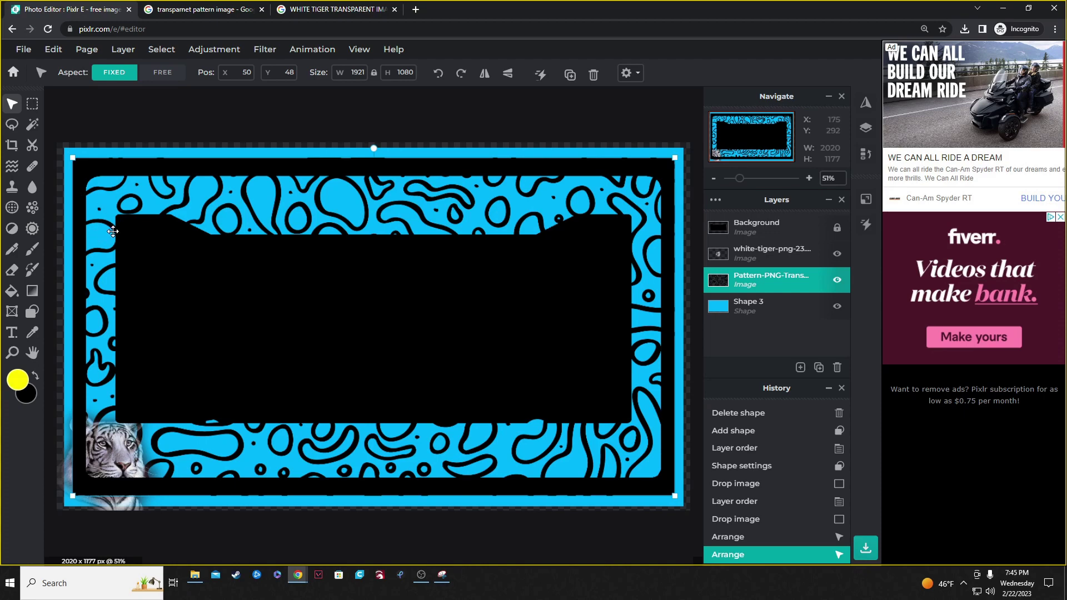
{"action": "left_click", "coordinate": [32, 250]}
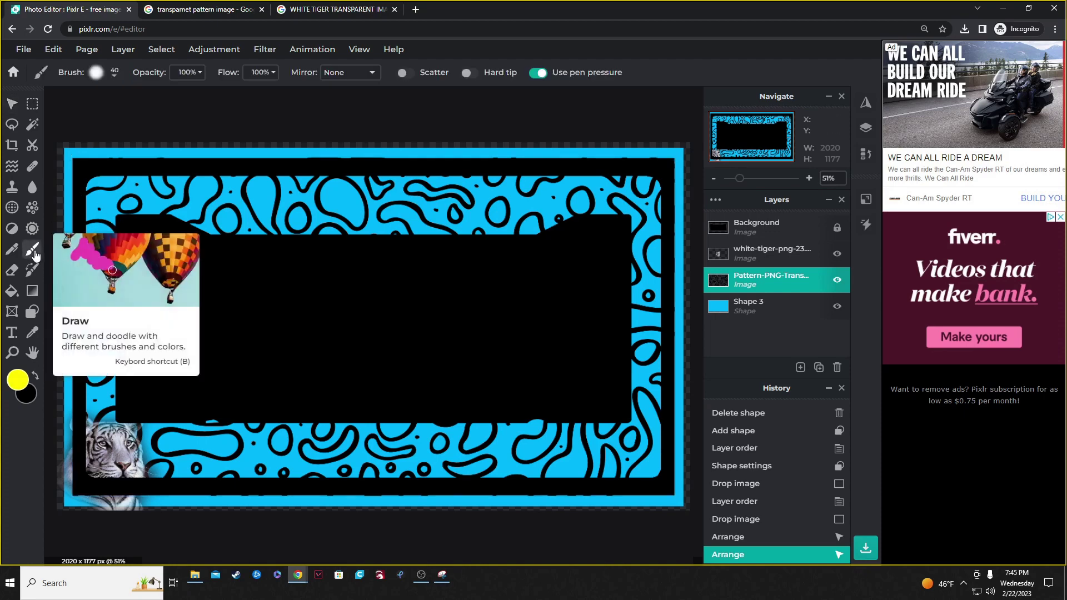
{"action": "left_click", "coordinate": [97, 72]}
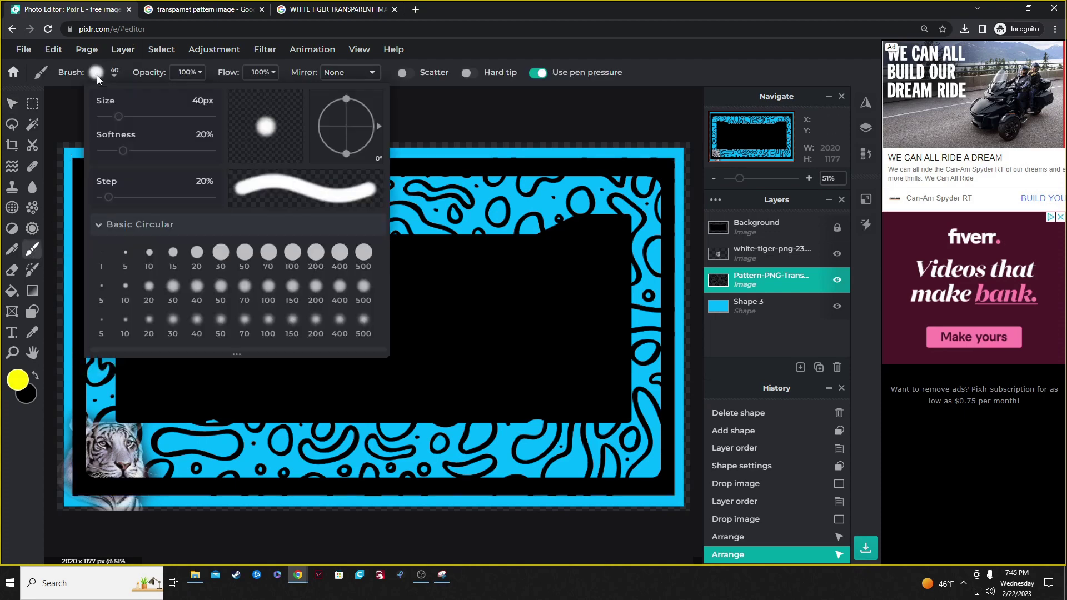
{"action": "left_click_drag", "start_coordinate": [125, 153], "coordinate": [182, 152]}
{"action": "left_click_drag", "start_coordinate": [119, 117], "coordinate": [146, 117]}
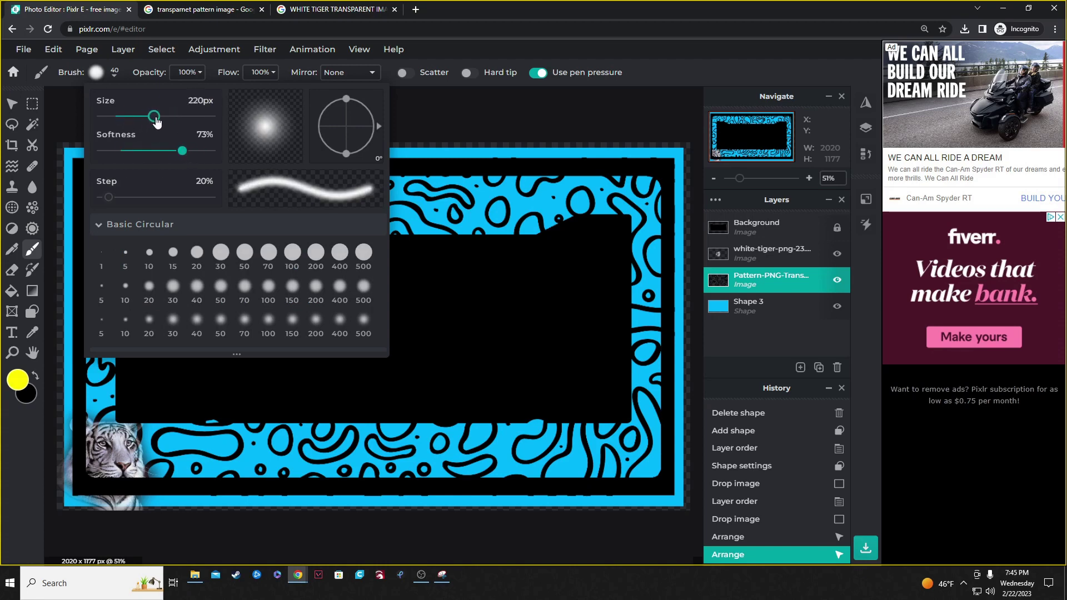
{"action": "left_click", "coordinate": [489, 124]}
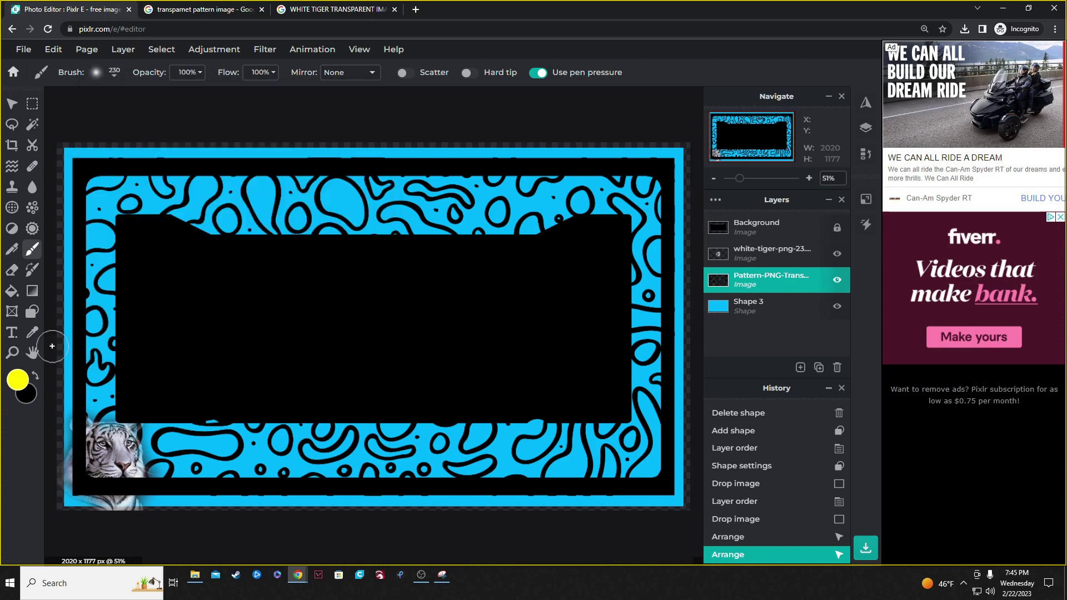
- Change the brush's foreground colour to magenta
{"action": "left_click", "coordinate": [17, 380]}
{"action": "left_click_drag", "start_coordinate": [564, 261], "coordinate": [568, 250]}
{"action": "left_click", "coordinate": [644, 402]}
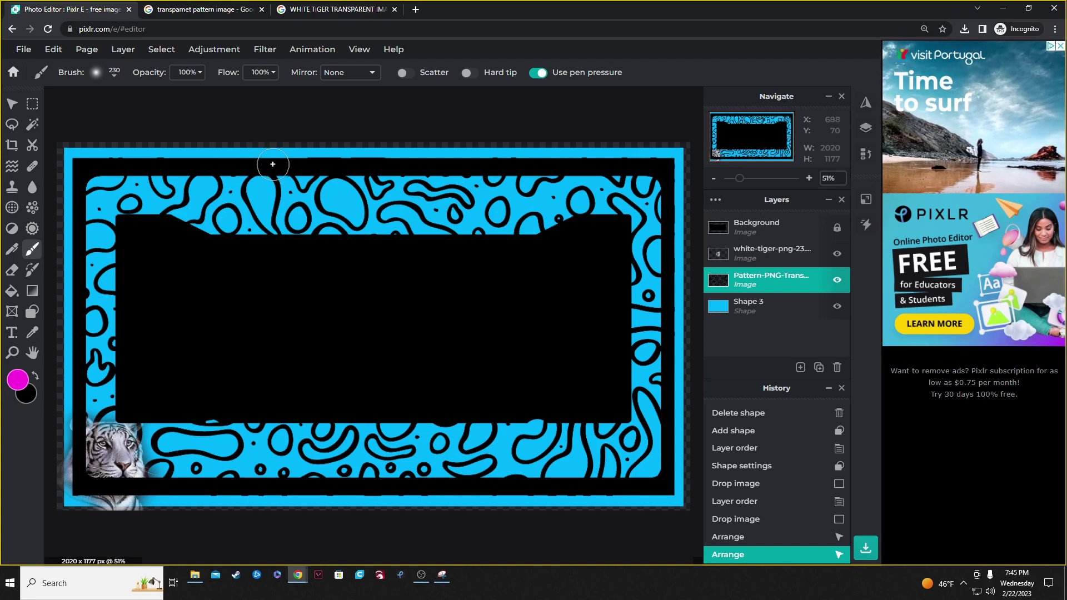
- Paint a soft magenta glow along all four edges of the frame on the pattern layer
{"action": "mouse_move", "coordinate": [322, 162]}
{"action": "left_mouse_down"}
{"action": "mouse_move", "coordinate": [100, 164]}
{"action": "mouse_move", "coordinate": [81, 176]}
{"action": "mouse_move", "coordinate": [74, 300]}
{"action": "mouse_move", "coordinate": [464, 521]}
{"action": "left_mouse_up"}
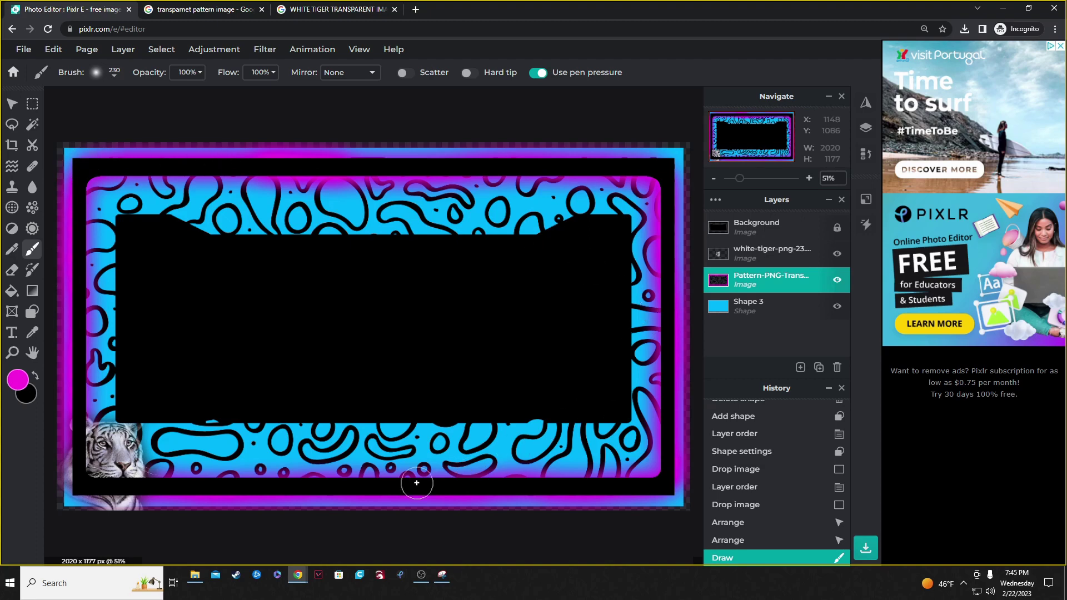
- Add a text layer reading MAKE YOUR OWN and move it up onto the frame's top band
{"action": "left_click", "coordinate": [12, 333]}
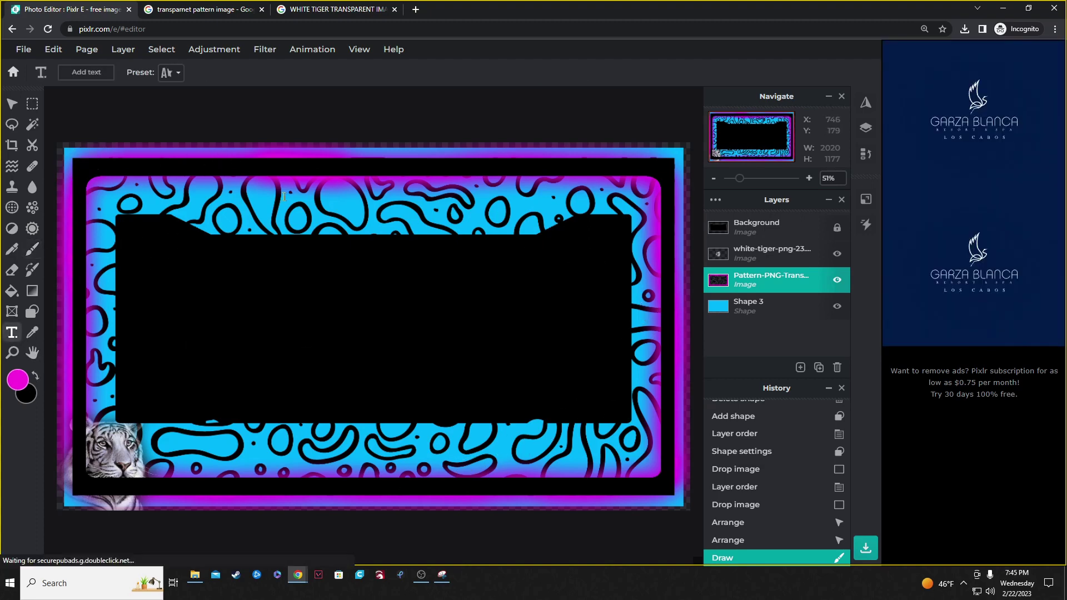
{"action": "left_click", "coordinate": [518, 272]}
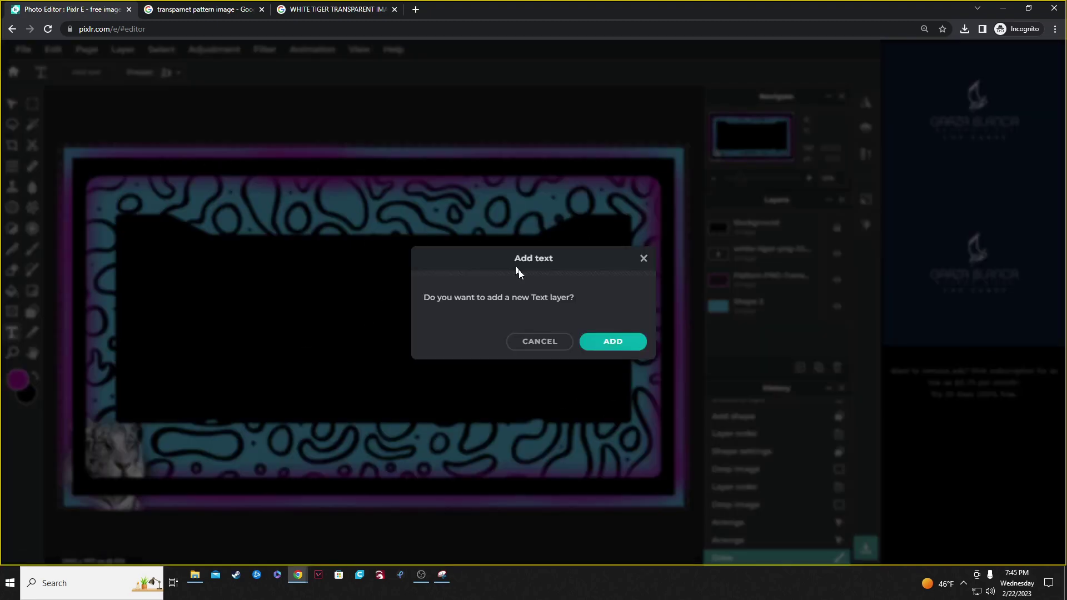
{"action": "left_click", "coordinate": [612, 340]}
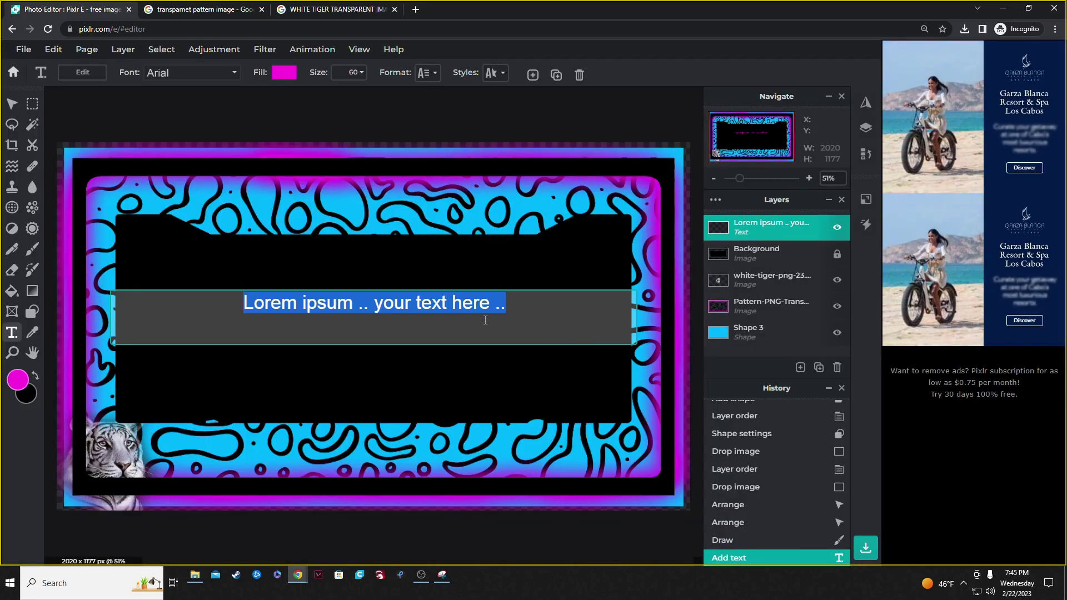
{"action": "key", "text": "BackSpace"}
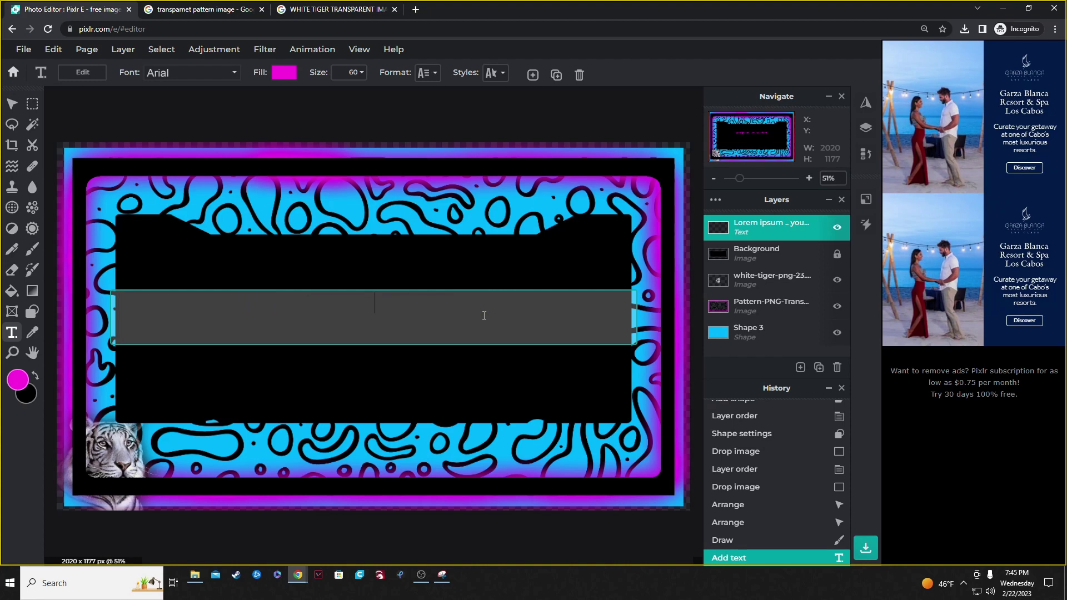
{"action": "type", "text": "MAKE "}
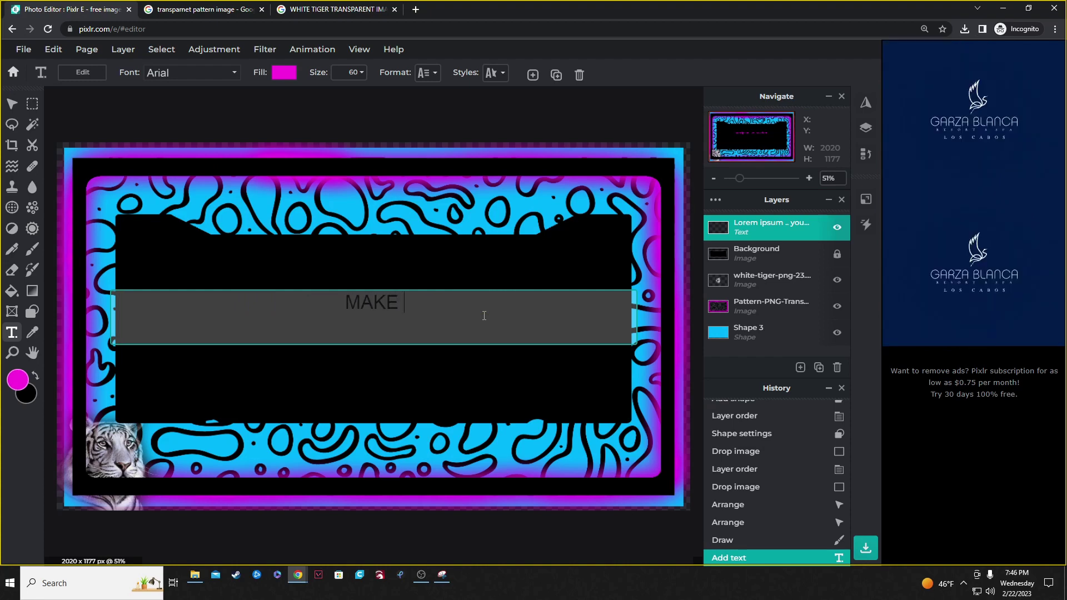
{"action": "type", "text": "YOUR OWN"}
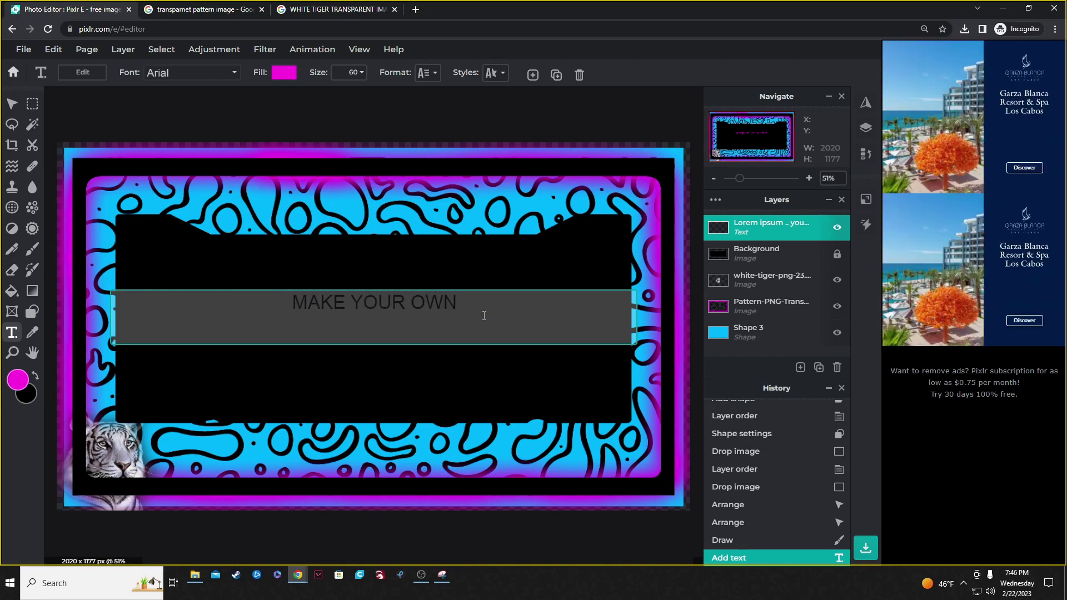
{"action": "left_click", "coordinate": [405, 305]}
{"action": "left_click_drag", "start_coordinate": [406, 305], "coordinate": [406, 214]}
- Fill the MAKE YOUR OWN text with white, keep Arial, and enlarge it to size 116 centred in the top band
{"action": "left_click", "coordinate": [284, 72]}
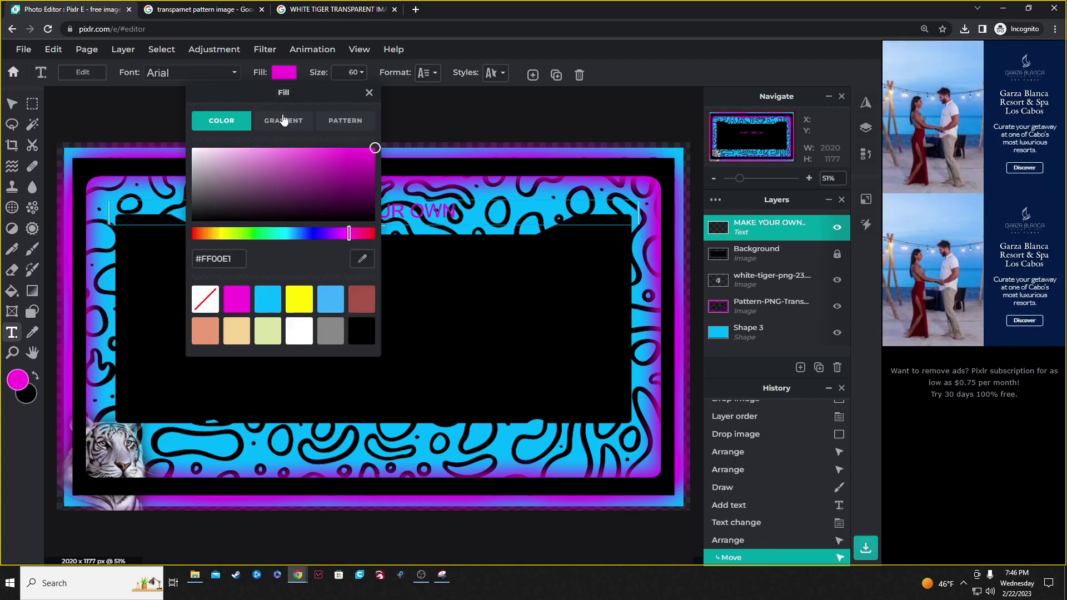
{"action": "left_click", "coordinate": [147, 111]}
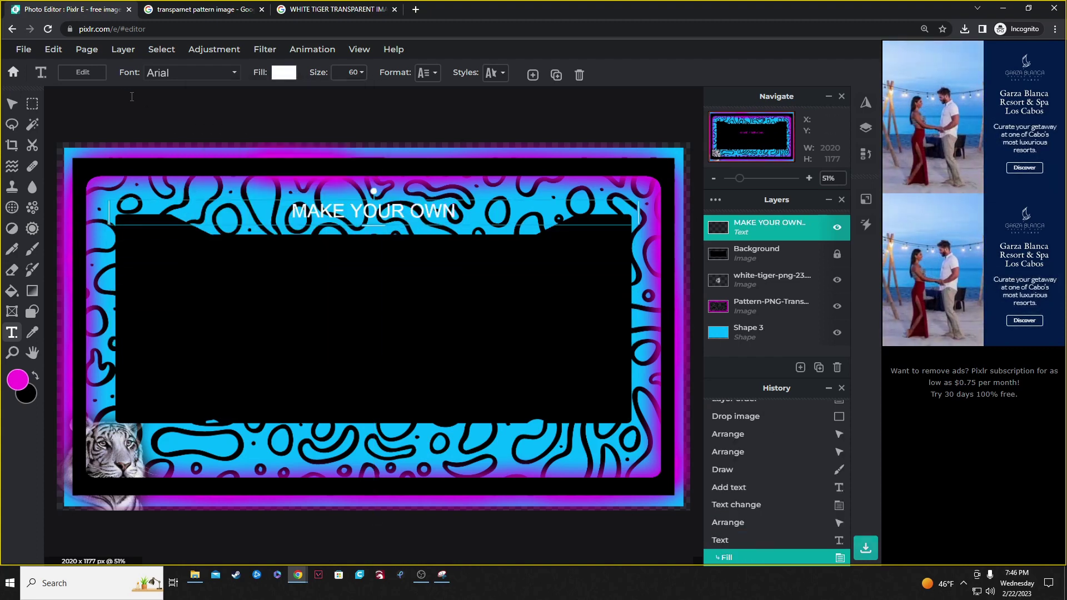
{"action": "left_click", "coordinate": [176, 75]}
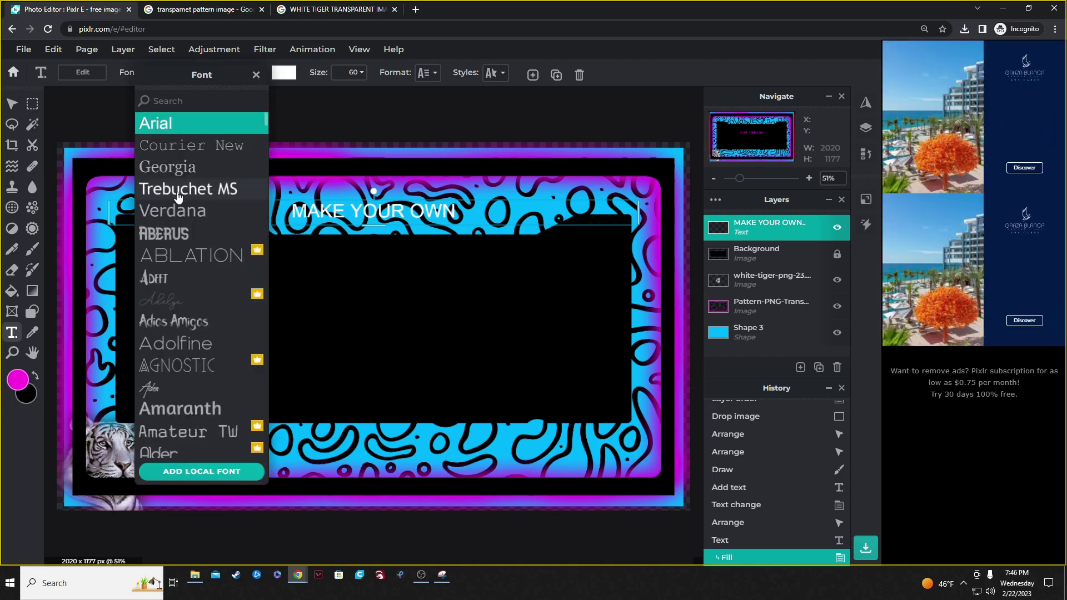
{"action": "left_click", "coordinate": [182, 125]}
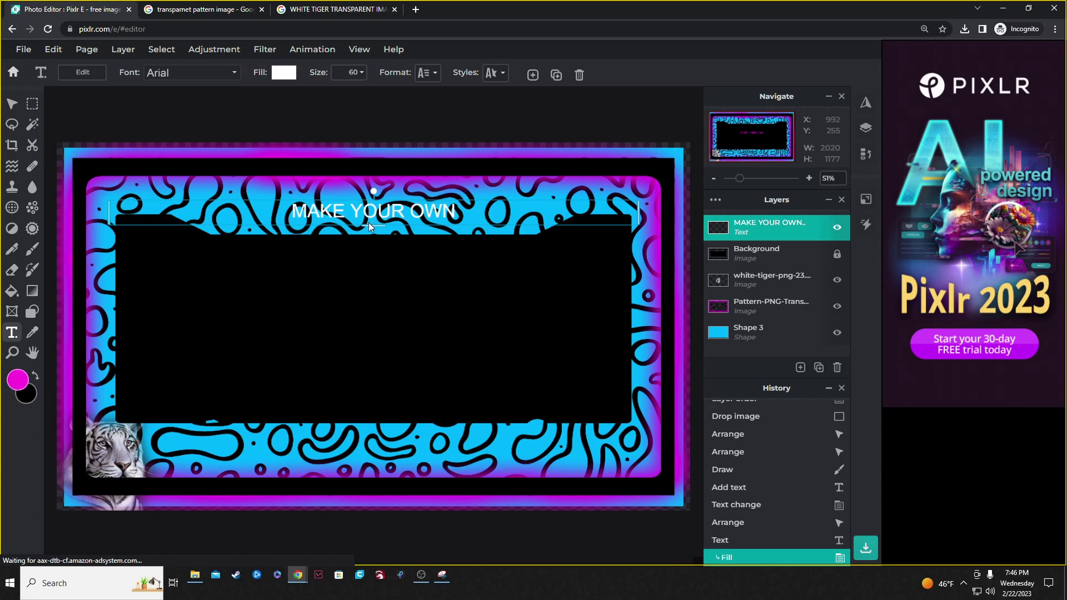
{"action": "left_click_drag", "start_coordinate": [370, 224], "coordinate": [382, 198]}
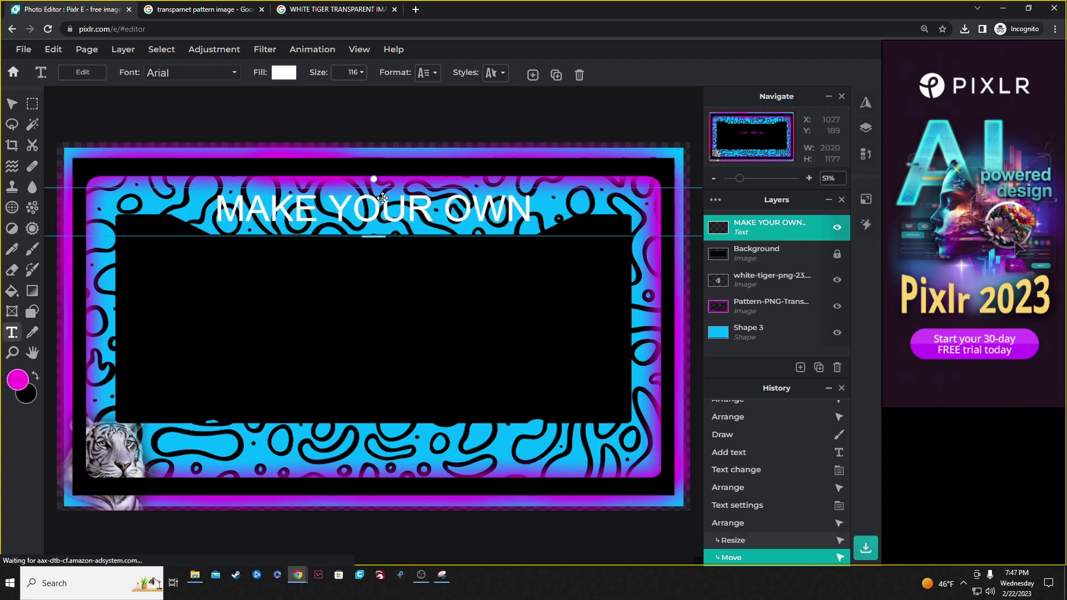
- Give the MAKE YOUR OWN text a black outline with a size of 74
{"action": "left_click", "coordinate": [496, 73]}
{"action": "left_click", "coordinate": [552, 239]}
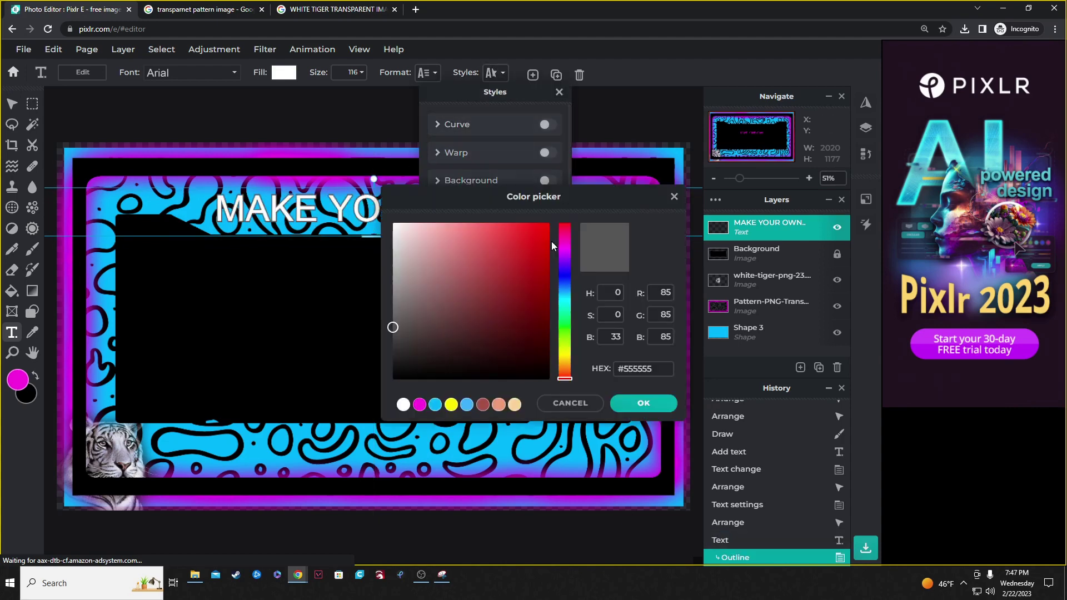
{"action": "left_click", "coordinate": [438, 340]}
{"action": "left_click_drag", "start_coordinate": [438, 340], "coordinate": [359, 379]}
{"action": "left_click", "coordinate": [643, 403]}
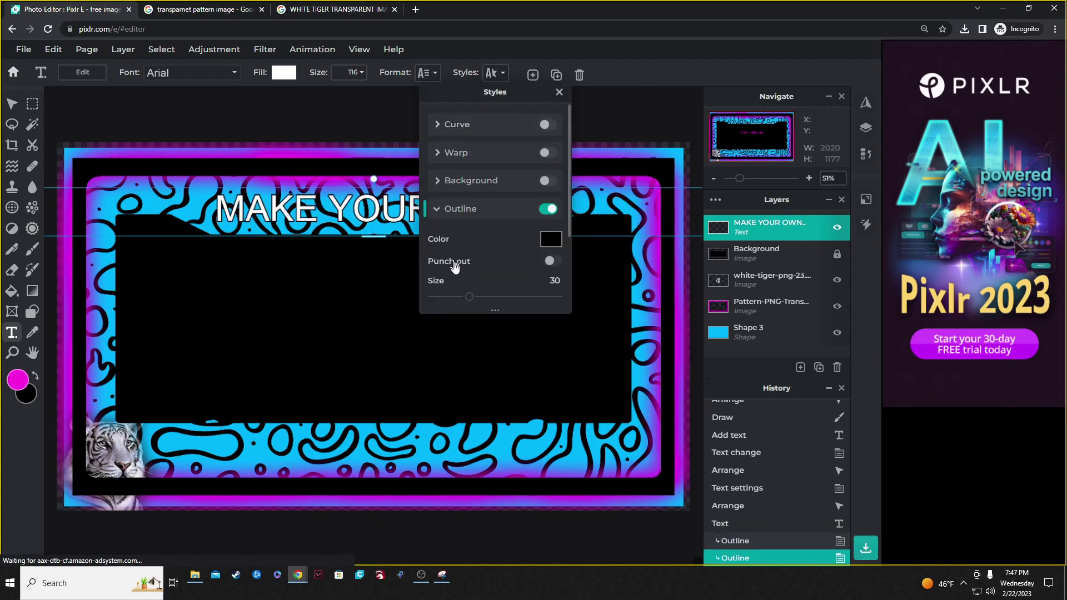
{"action": "left_click_drag", "start_coordinate": [475, 297], "coordinate": [527, 299]}
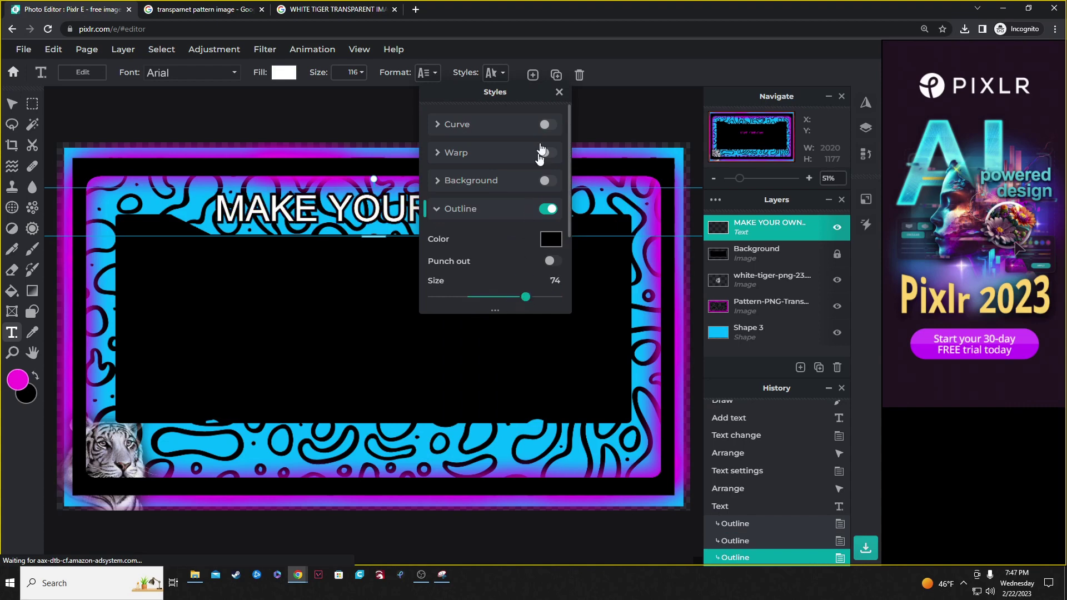
{"action": "left_click", "coordinate": [559, 92]}
{"action": "left_click", "coordinate": [459, 320]}
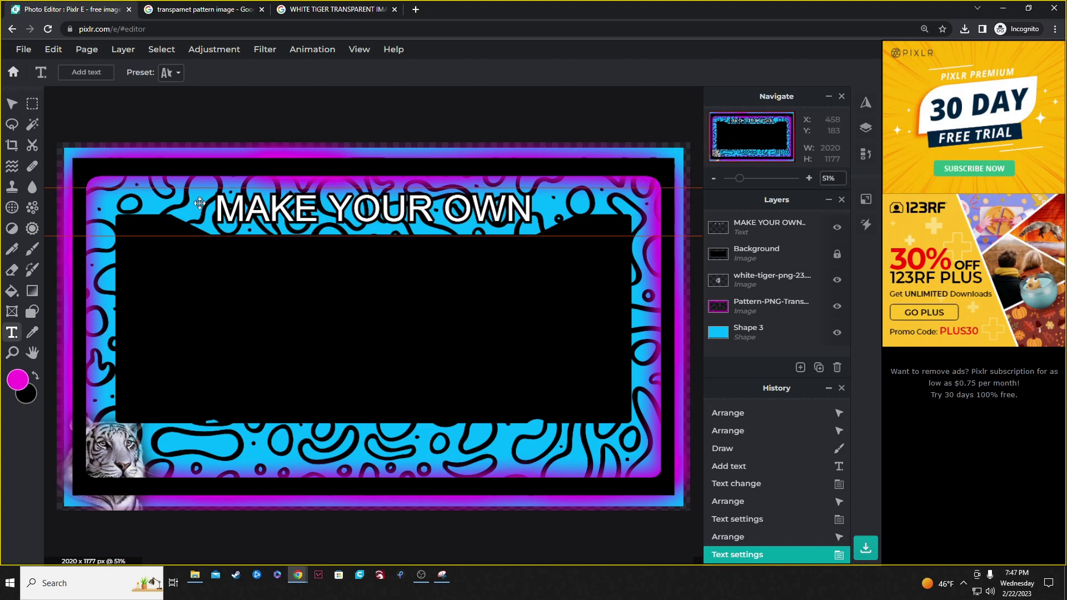
- Add a text layer reading CUSTOM LICENSE PLATE FRAME in Flamingo, size 142, along the frame's bottom band
{"action": "left_click", "coordinate": [373, 350]}
{"action": "type", "text": "CU"}
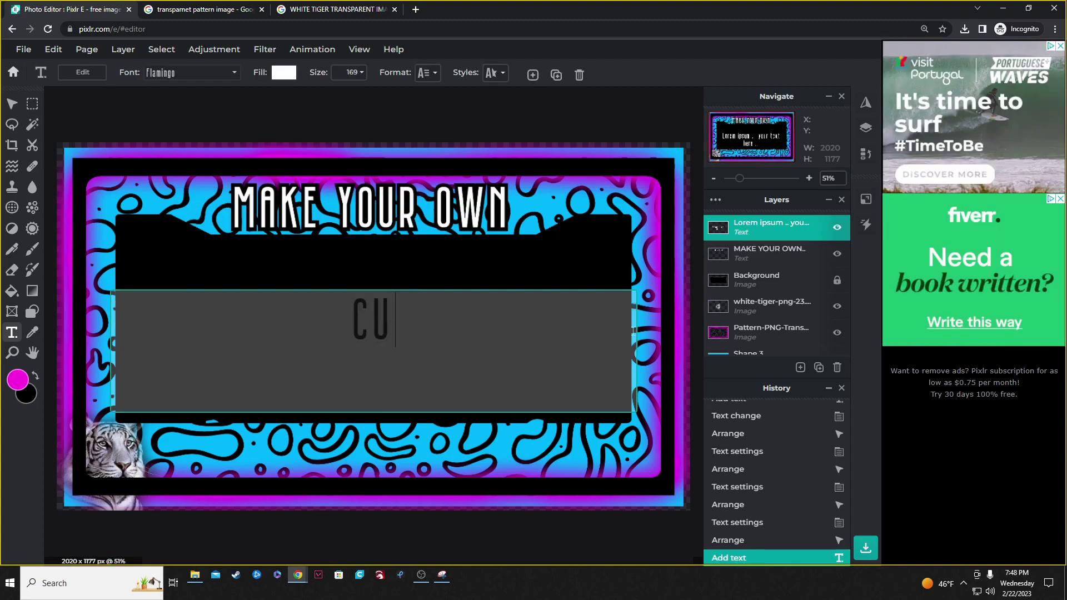
{"action": "type", "text": "STOM LICENSE PLATE FRAME"}
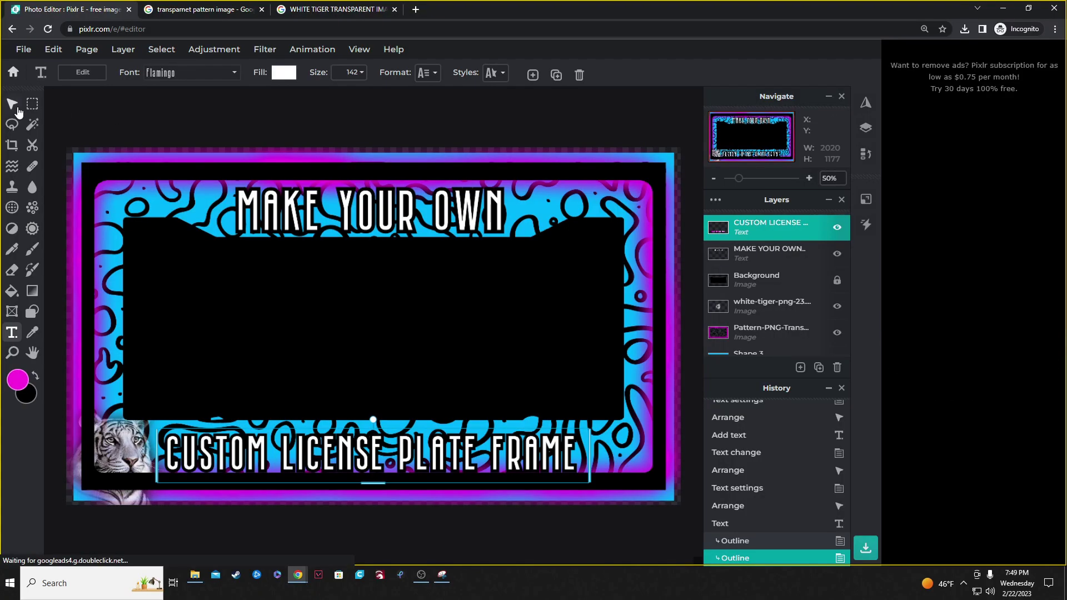
{"action": "left_click", "coordinate": [12, 103]}
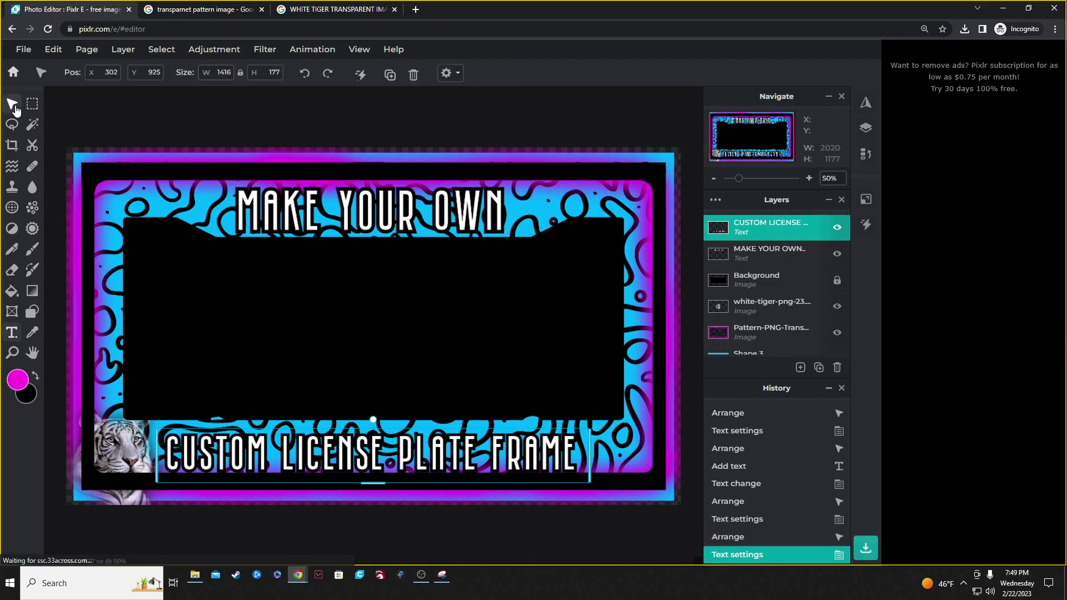
{"action": "left_click", "coordinate": [129, 117]}
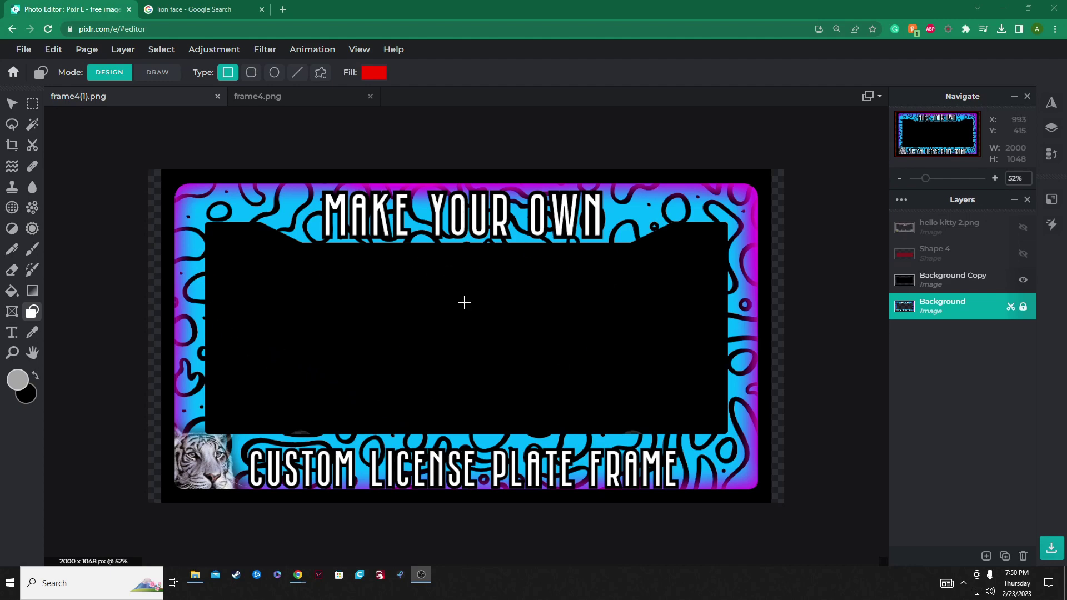
- Show the hello kitty 2.png and Shape 4 layers in frame4(1).png to examine how artwork may overlap the plate opening
{"action": "left_click", "coordinate": [1022, 227]}
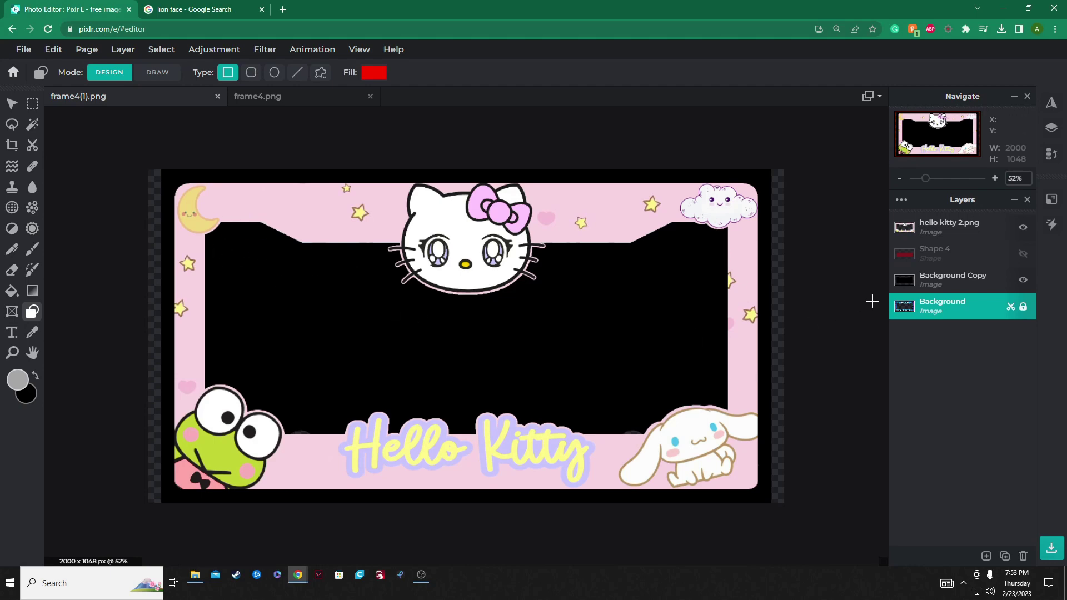
{"action": "left_click", "coordinate": [1023, 253]}
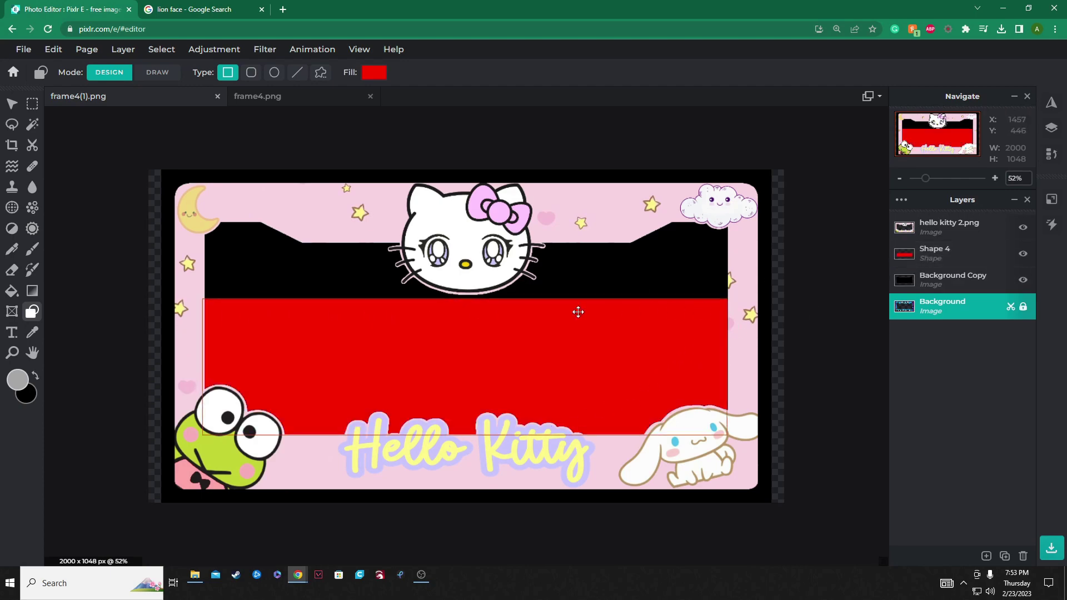
{"action": "key", "text": "ctrl+z"}
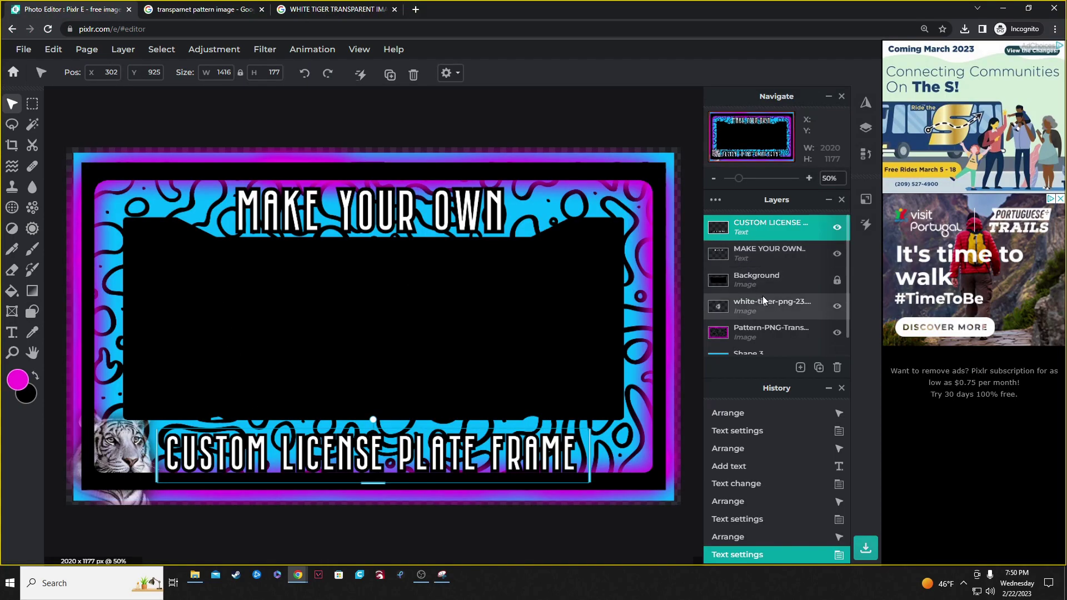
- Fill the Background layer's black plate opening and black outer border with yellow #E5FF00
{"action": "left_click", "coordinate": [750, 281]}
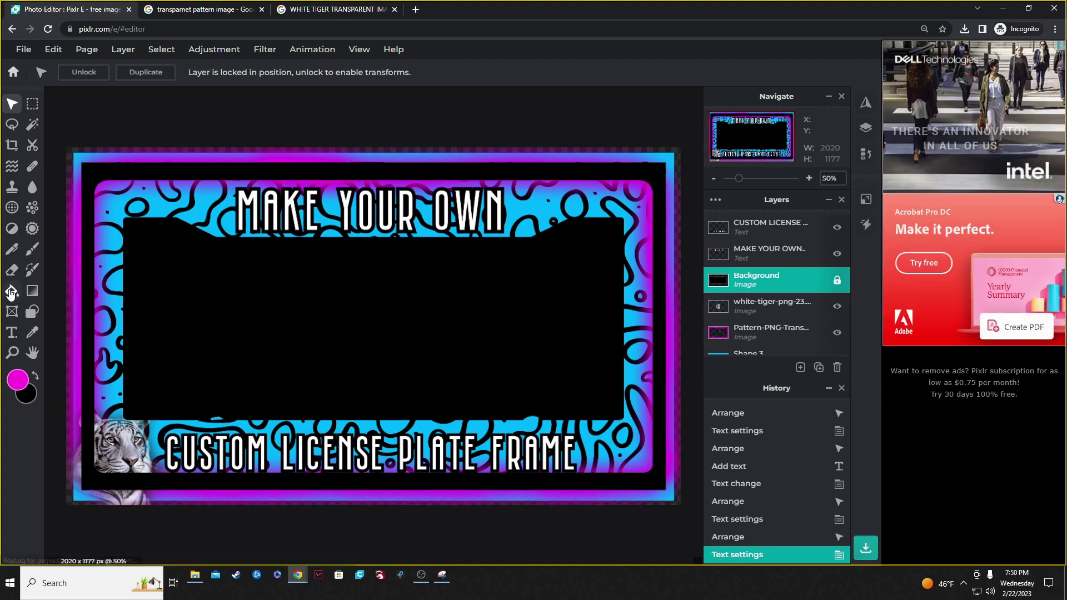
{"action": "left_click", "coordinate": [11, 293]}
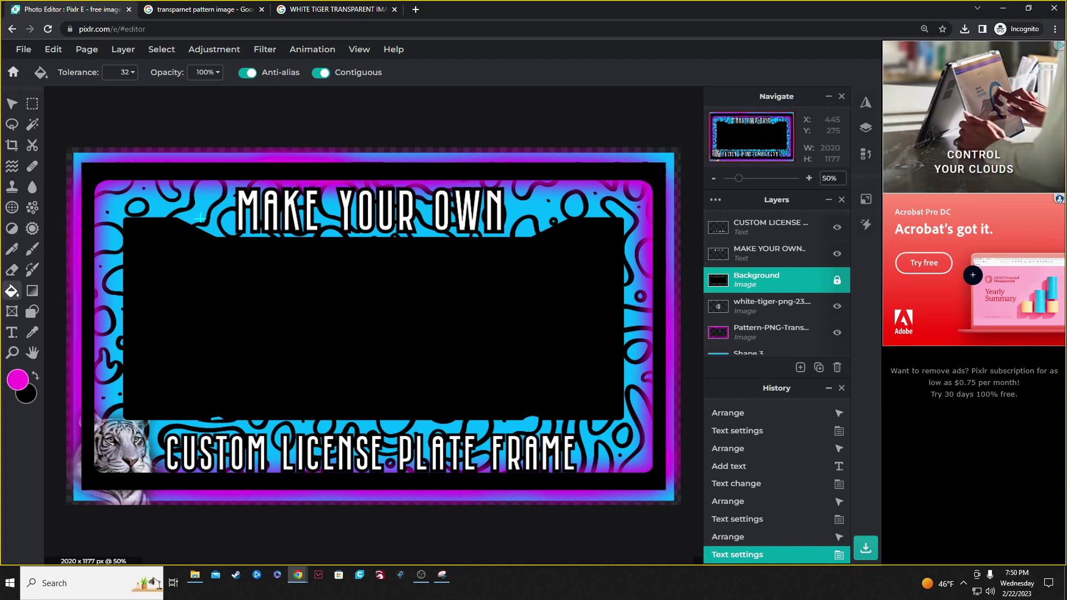
{"action": "scroll", "coordinate": [200, 214], "scroll_direction": "up", "scroll_amount": 3}
{"action": "scroll", "coordinate": [189, 156], "scroll_direction": "up", "scroll_amount": 5}
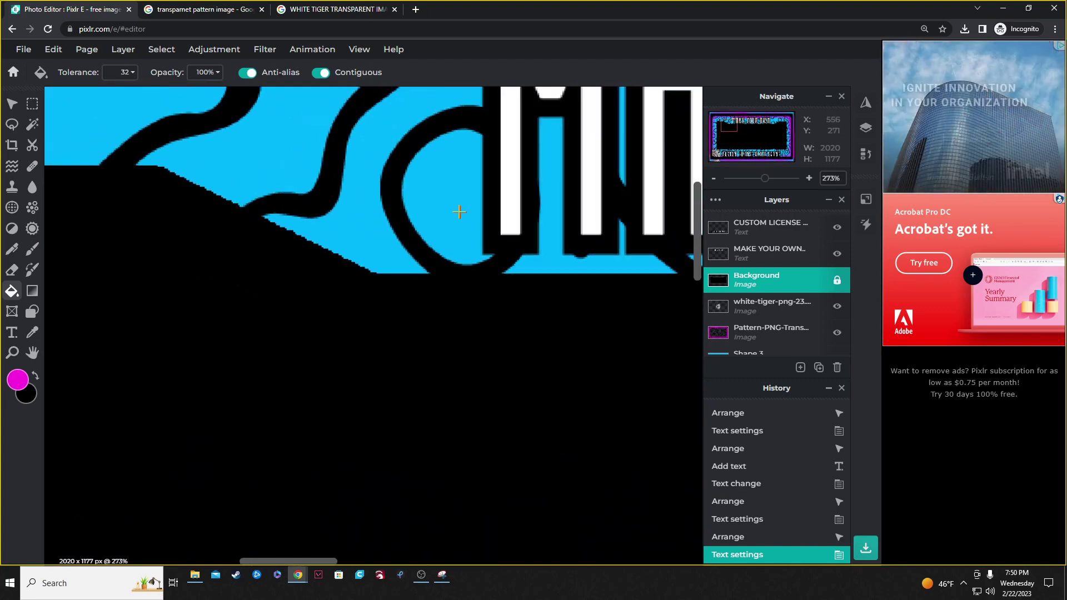
{"action": "scroll", "coordinate": [331, 236], "scroll_direction": "down", "scroll_amount": 3}
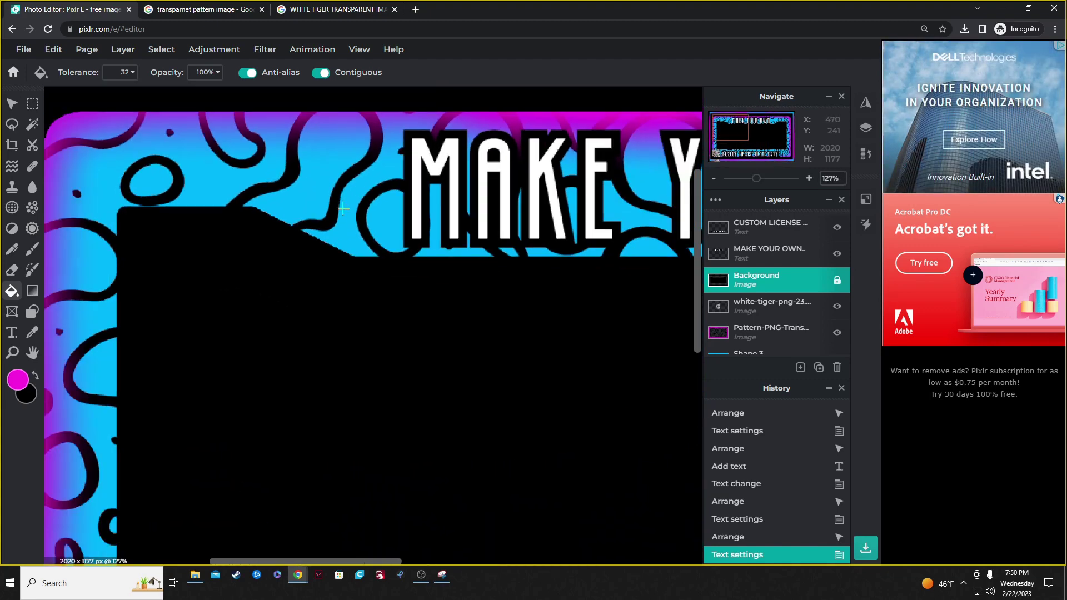
{"action": "scroll", "coordinate": [146, 280], "scroll_direction": "down", "scroll_amount": 3}
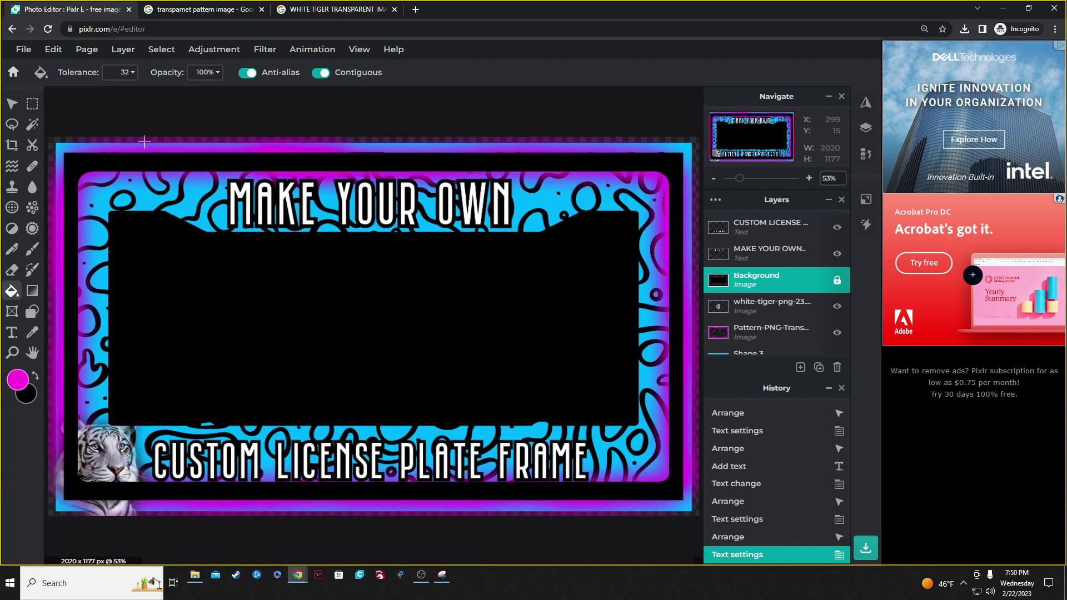
{"action": "left_click", "coordinate": [13, 389]}
{"action": "left_click", "coordinate": [564, 350]}
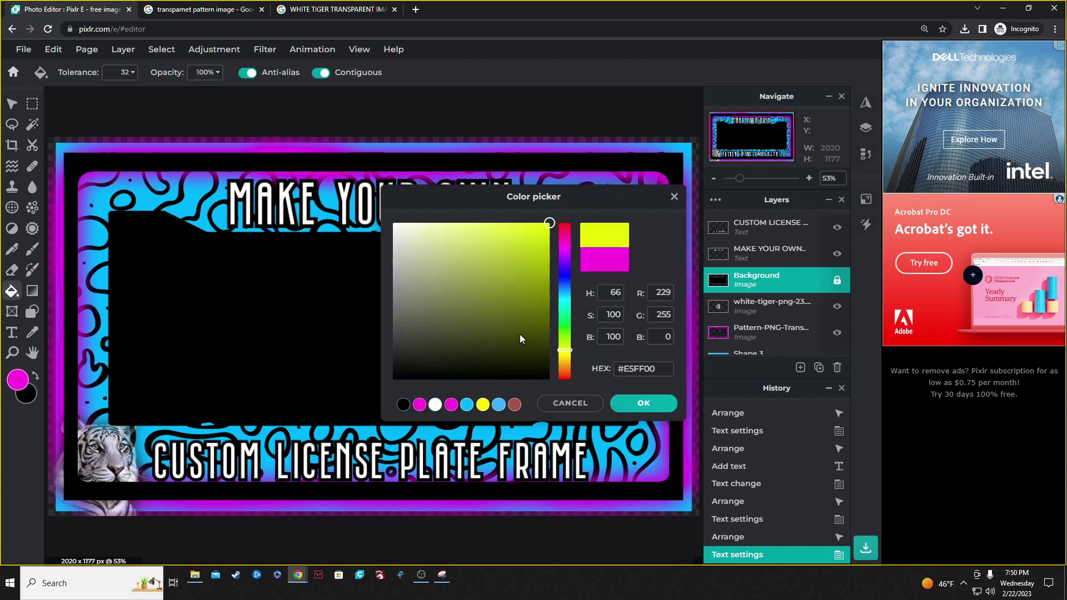
{"action": "left_click", "coordinate": [641, 404]}
{"action": "left_click", "coordinate": [218, 283]}
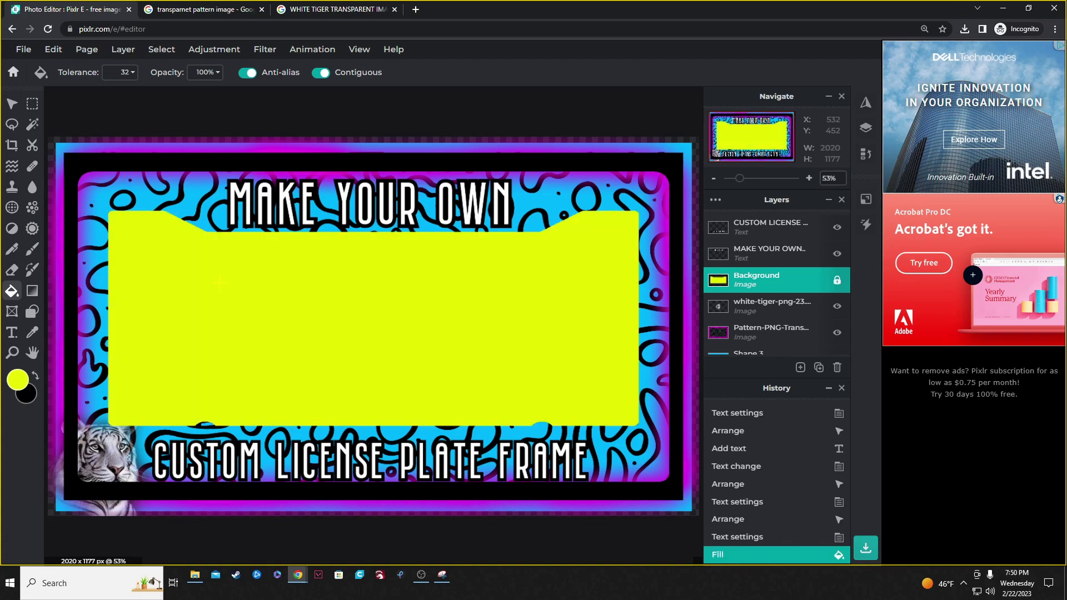
{"action": "left_click", "coordinate": [127, 160]}
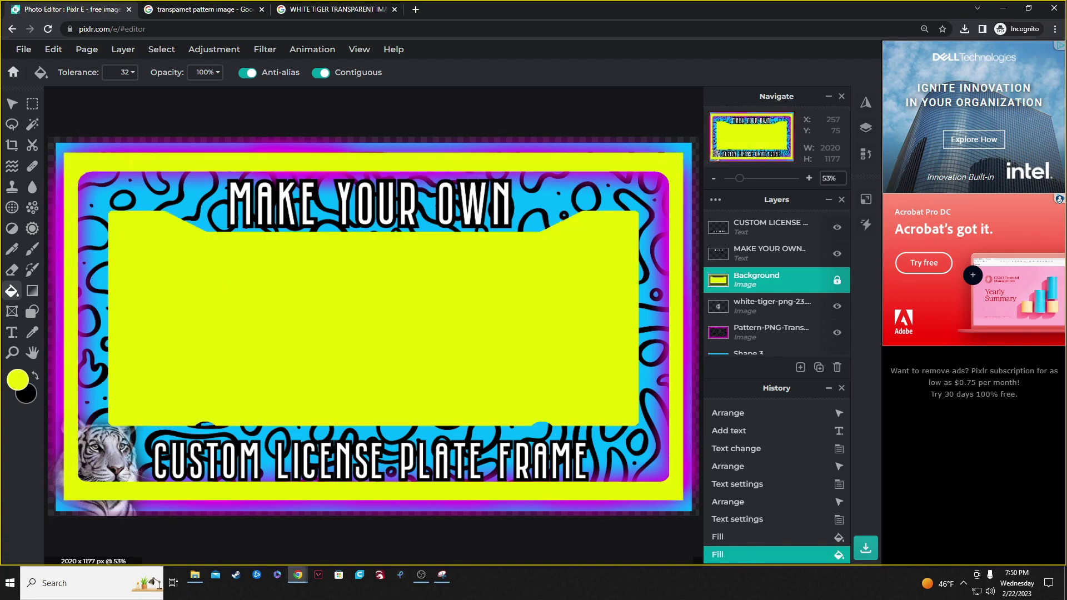
- Flatten all layers into a single image
{"action": "left_click", "coordinate": [715, 201]}
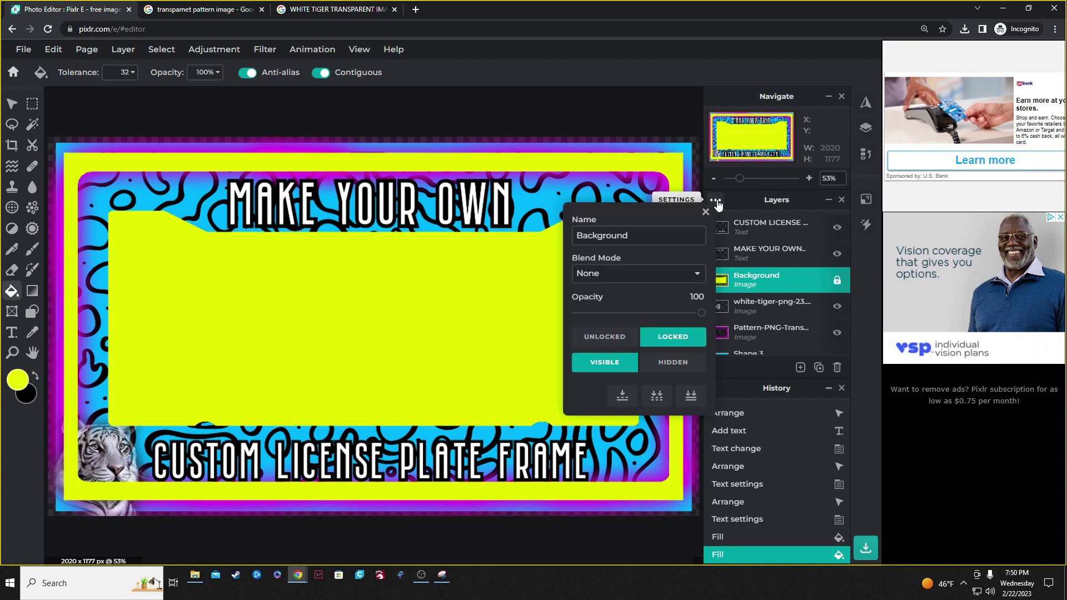
{"action": "left_click", "coordinate": [690, 395]}
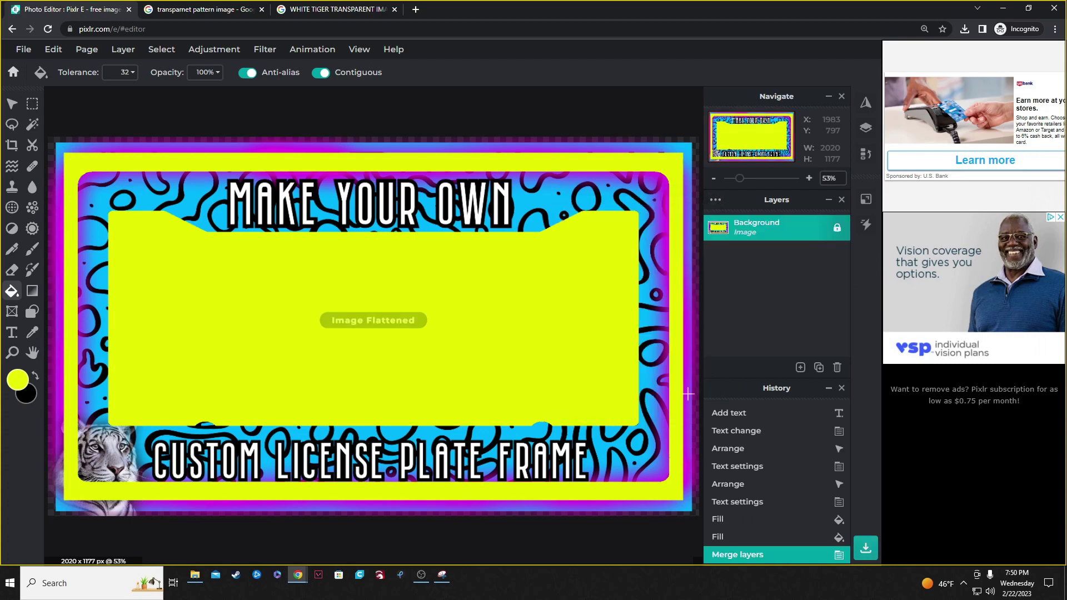
- Cut out the yellow plate opening and the yellow border around the frame with the Magic mask in remove mode
{"action": "left_click", "coordinate": [33, 145]}
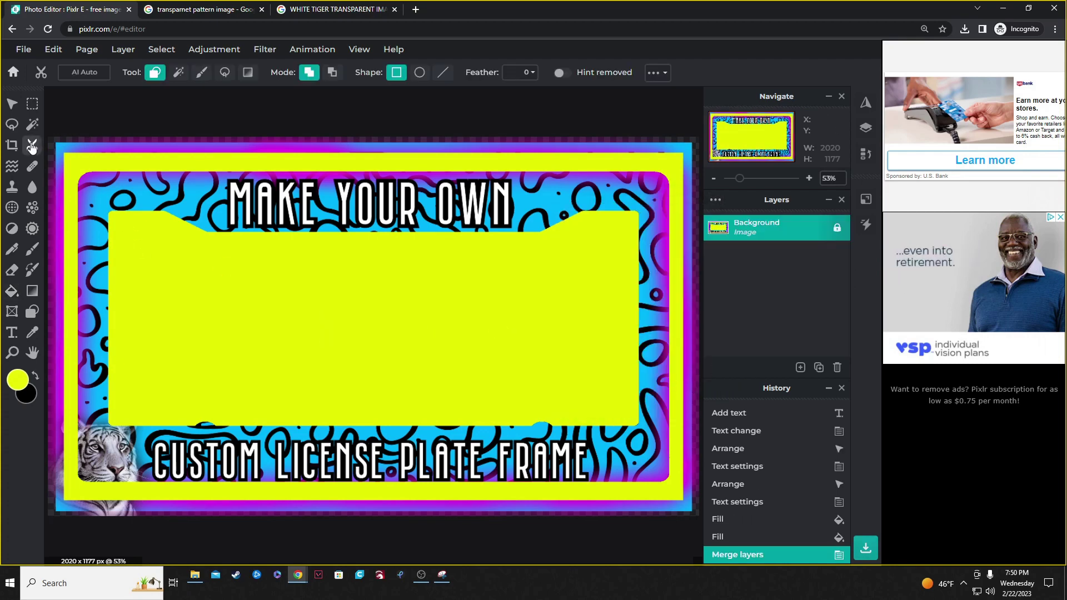
{"action": "left_click", "coordinate": [179, 76]}
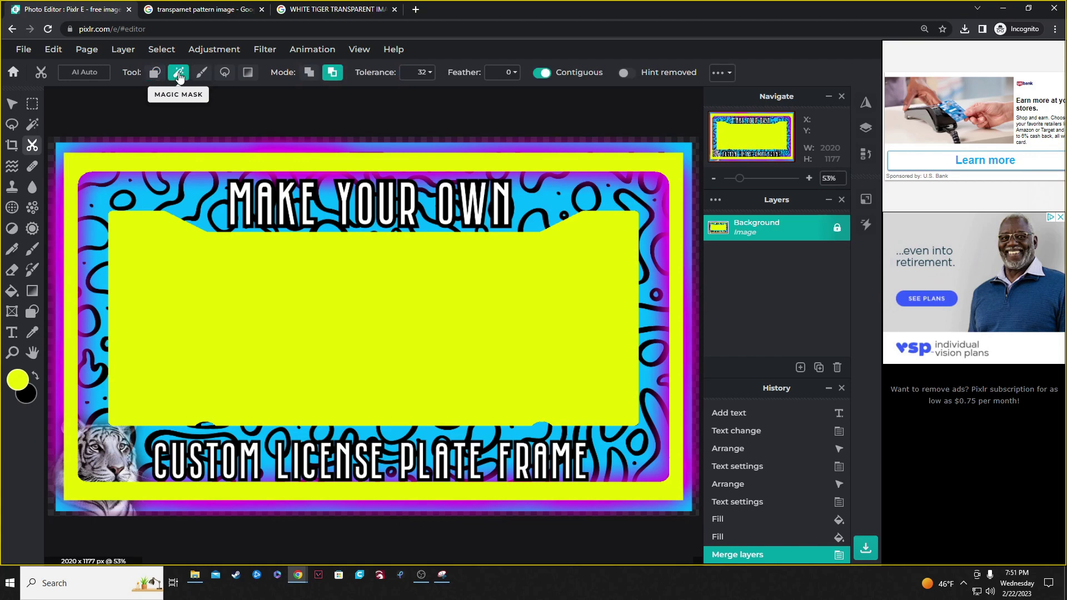
{"action": "left_click", "coordinate": [177, 282]}
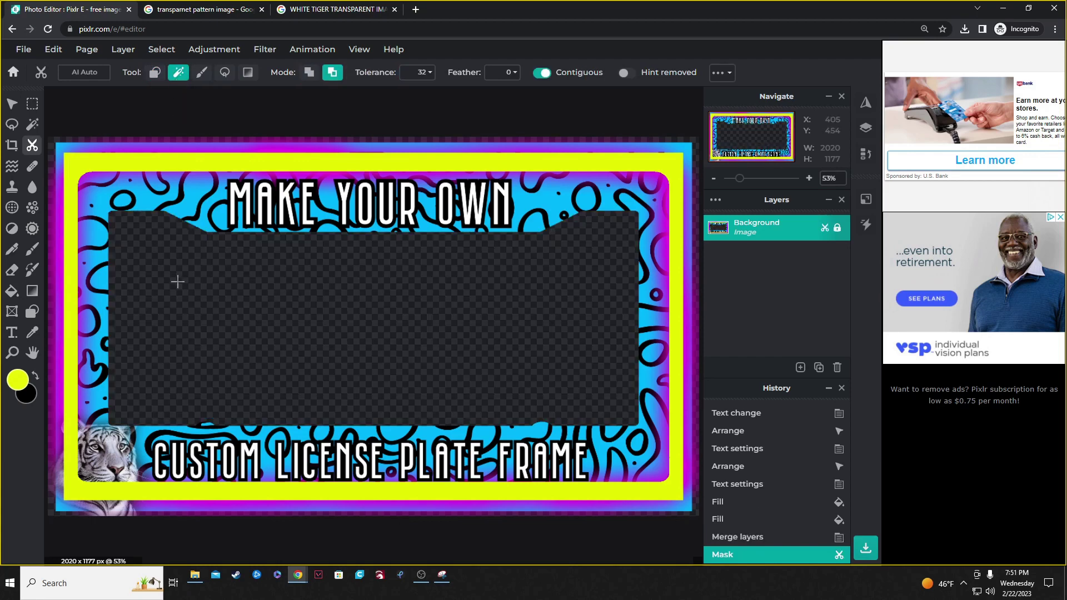
{"action": "left_click", "coordinate": [108, 161]}
{"action": "scroll", "coordinate": [261, 143], "scroll_direction": "down", "scroll_amount": 2}
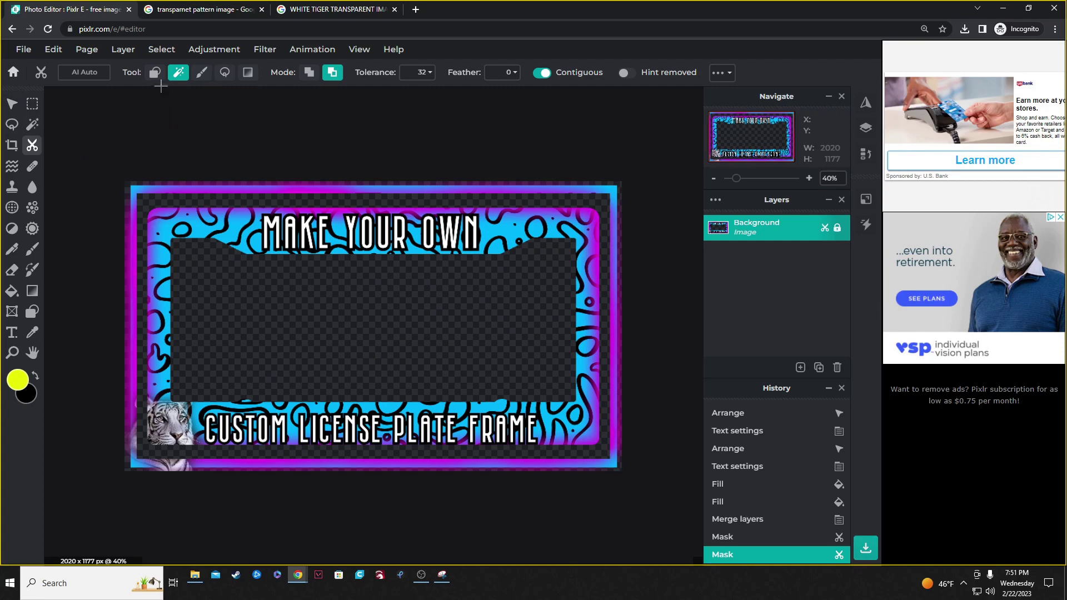
- Remove the leftover colored strips outside the frame on all four sides with rectangular shape masks
{"action": "left_click", "coordinate": [154, 74]}
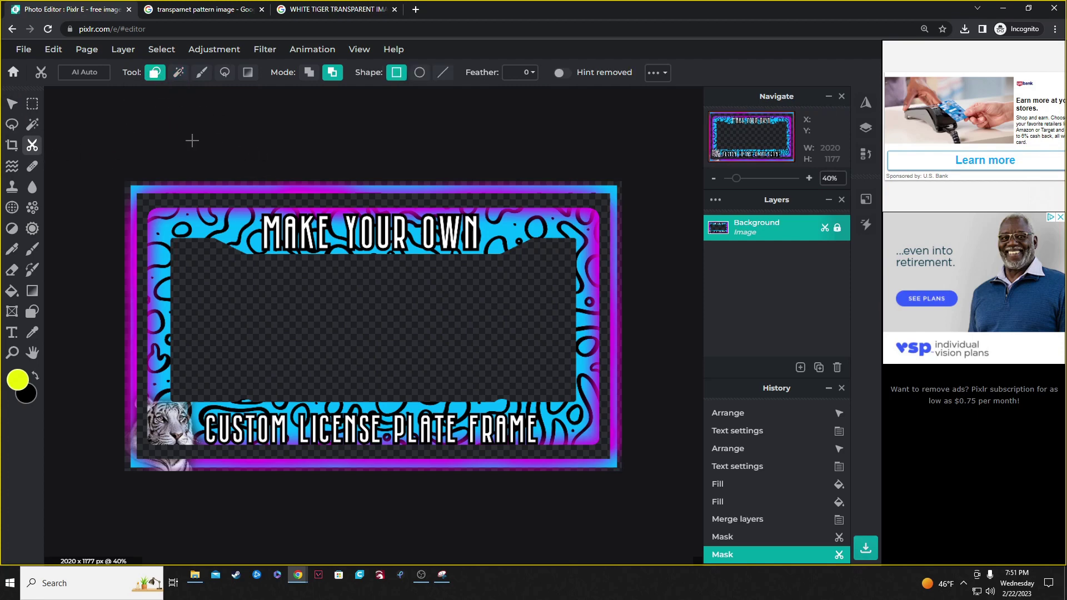
{"action": "left_click_drag", "start_coordinate": [137, 138], "coordinate": [708, 201]}
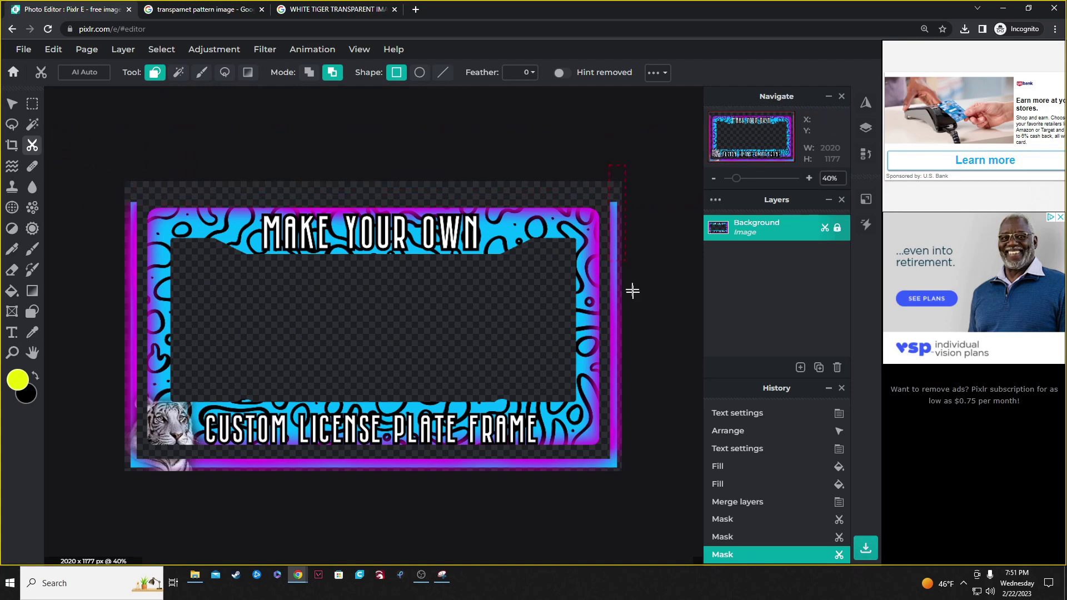
{"action": "left_click_drag", "start_coordinate": [627, 362], "coordinate": [655, 543]}
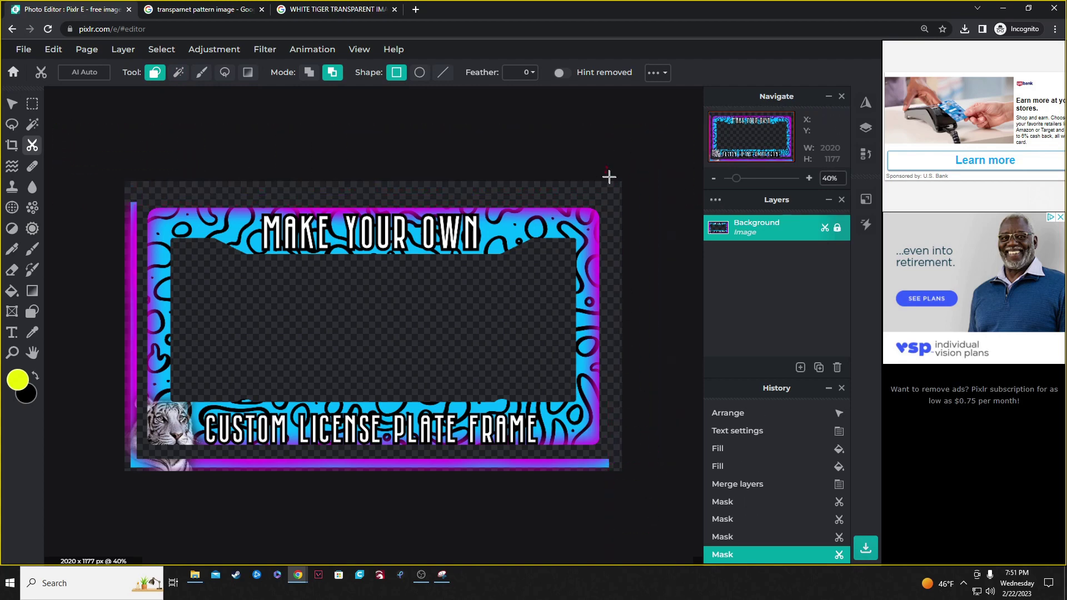
{"action": "left_click_drag", "start_coordinate": [633, 450], "coordinate": [56, 561]}
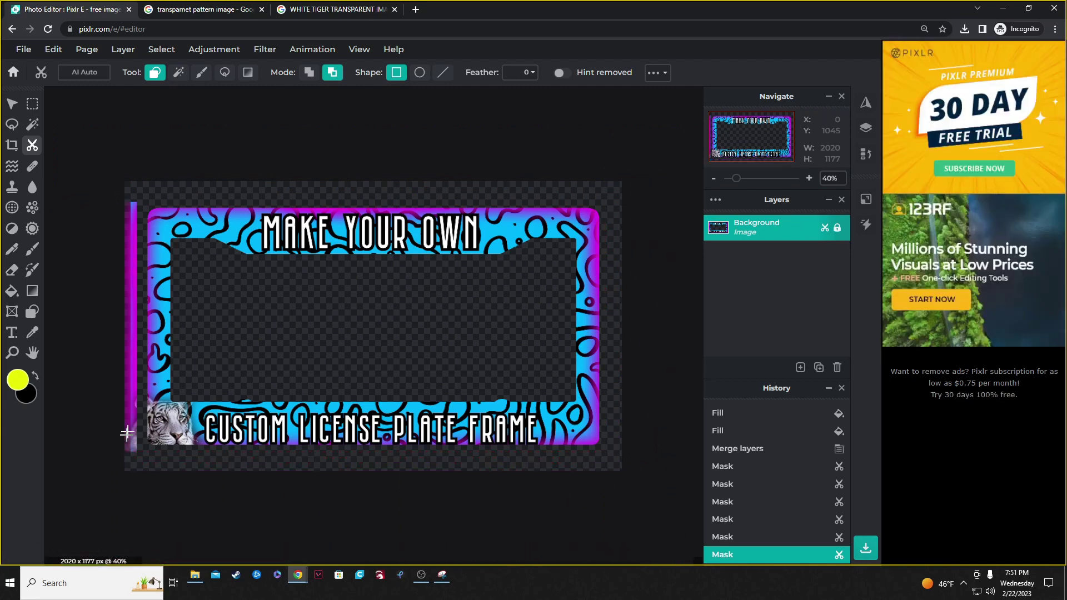
{"action": "left_click_drag", "start_coordinate": [71, 130], "coordinate": [143, 576]}
{"action": "scroll", "coordinate": [305, 530], "scroll_direction": "up", "scroll_amount": 2}
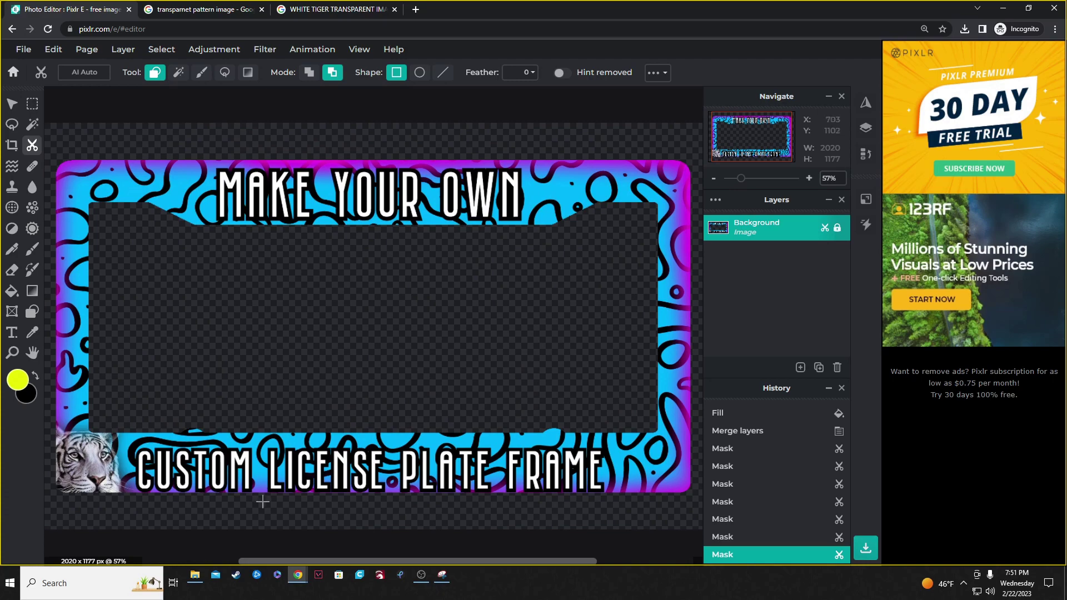
{"action": "scroll", "coordinate": [300, 506], "scroll_direction": "down", "scroll_amount": 3}
{"action": "scroll", "coordinate": [300, 505], "scroll_direction": "up", "scroll_amount": 3}
{"action": "scroll", "coordinate": [302, 506], "scroll_direction": "down", "scroll_amount": 2}
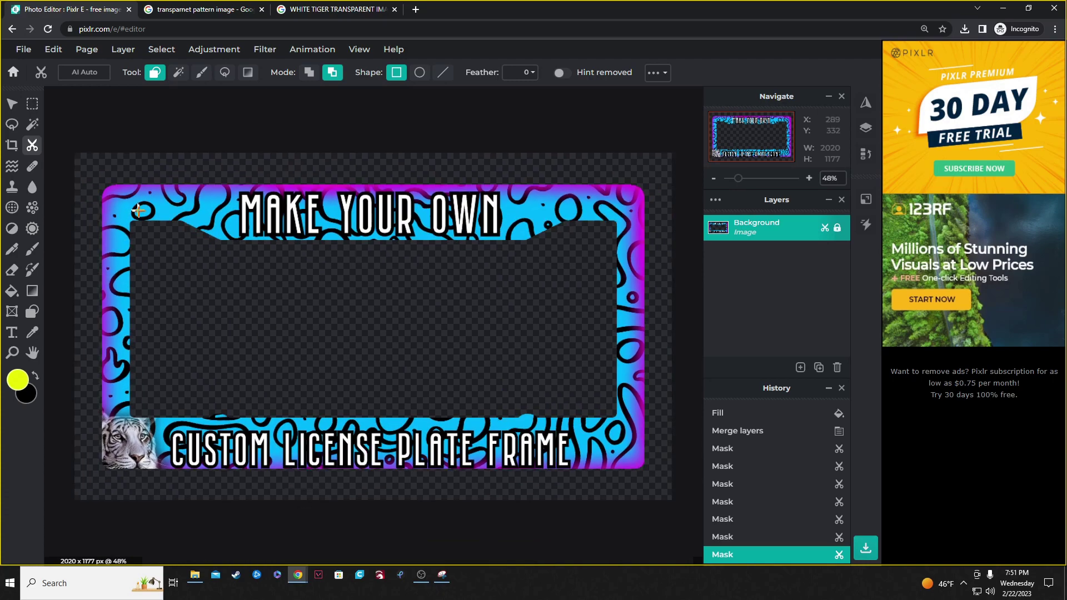
- Trim the page's transparent margins to the frame's outer edges and save the finished design
{"action": "left_click", "coordinate": [87, 50]}
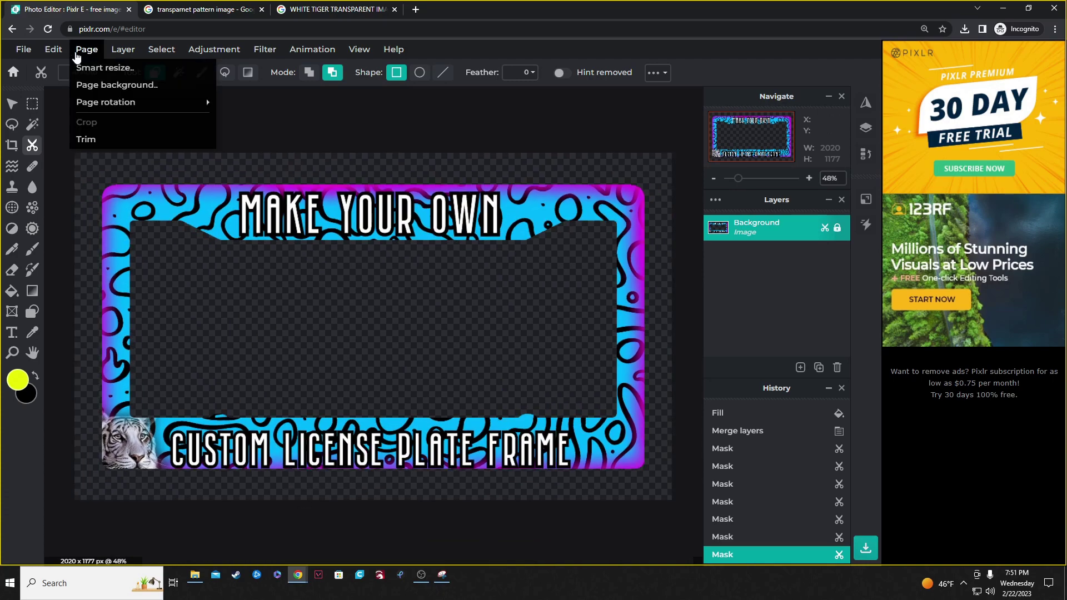
{"action": "left_click", "coordinate": [93, 139]}
{"action": "scroll", "coordinate": [234, 242], "scroll_direction": "up", "scroll_amount": 3}
{"action": "scroll", "coordinate": [545, 166], "scroll_direction": "down", "scroll_amount": 2}
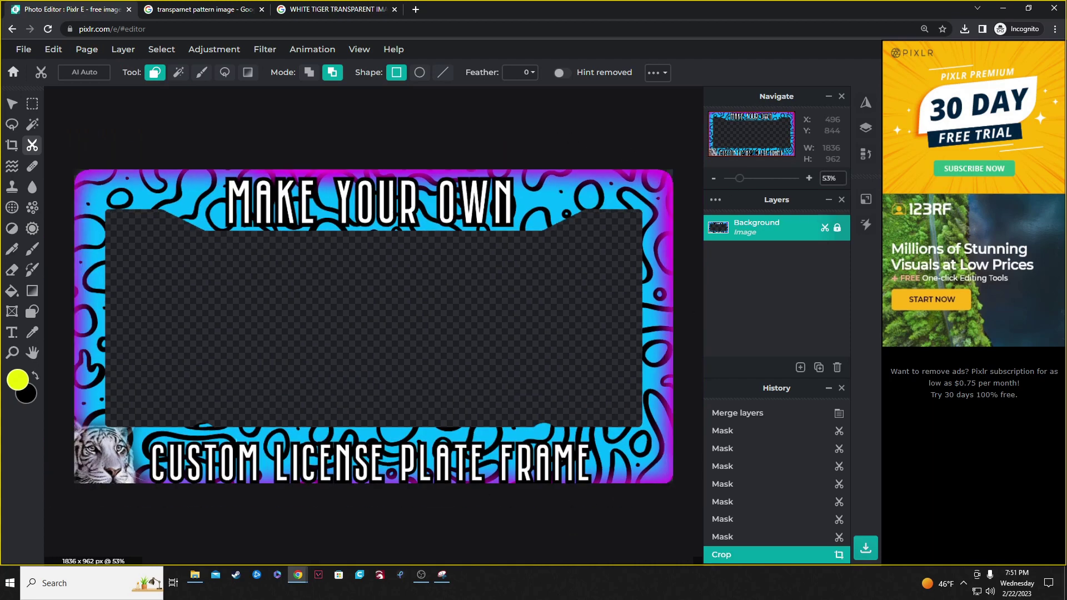
{"action": "left_click", "coordinate": [22, 51]}
{"action": "left_click", "coordinate": [34, 157]}
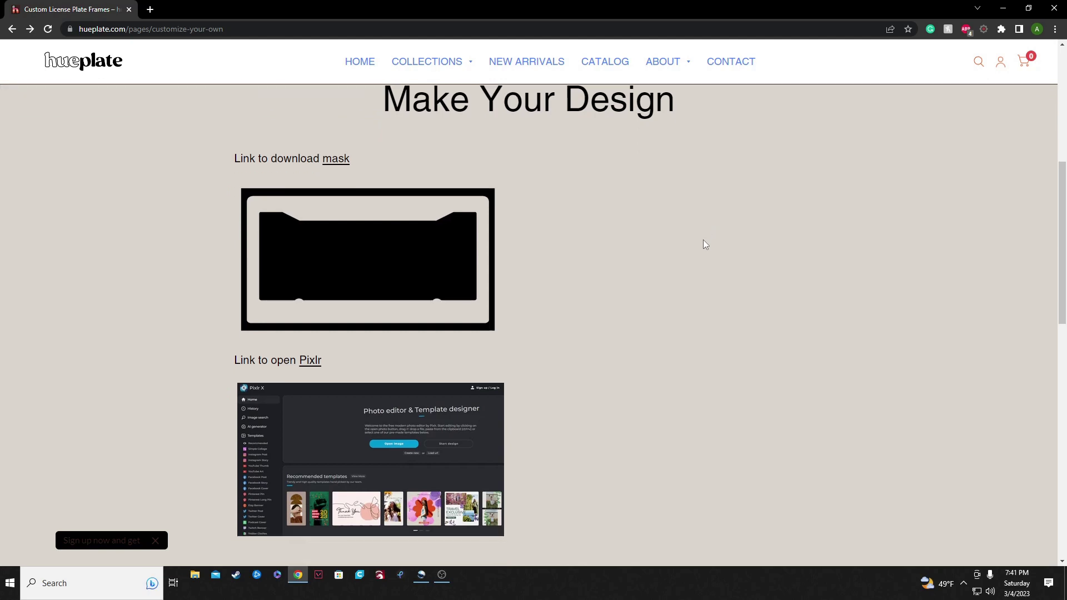
- On the hueplate customize page, add one 4 Holes Custom License Plate Frame to the cart and highlight the contact e-mail for submitting the design
{"action": "scroll", "coordinate": [702, 238], "scroll_direction": "down", "scroll_amount": 10}
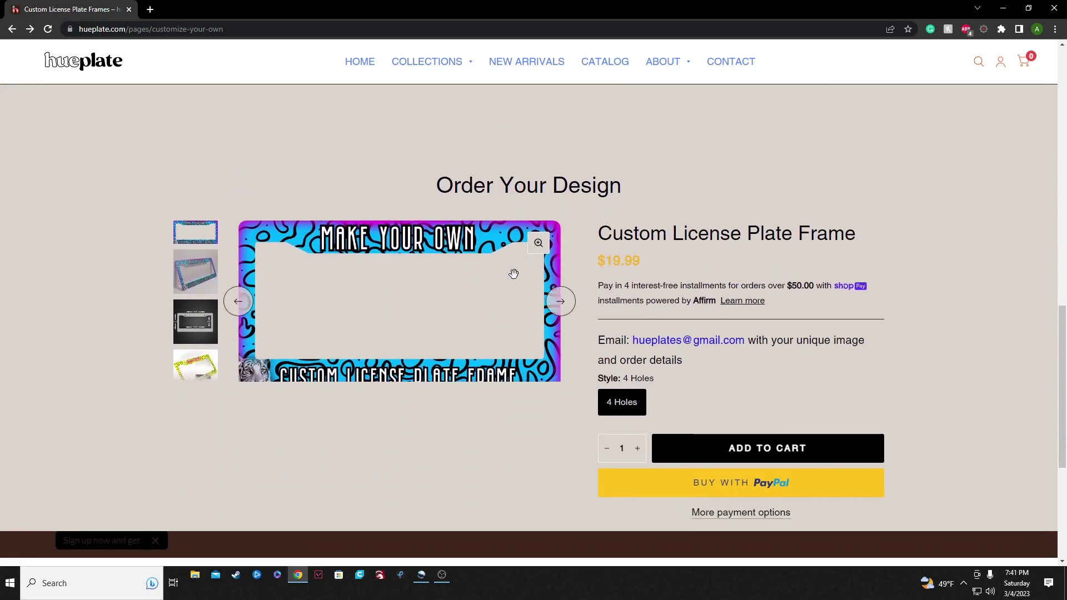
{"action": "left_click", "coordinate": [737, 449]}
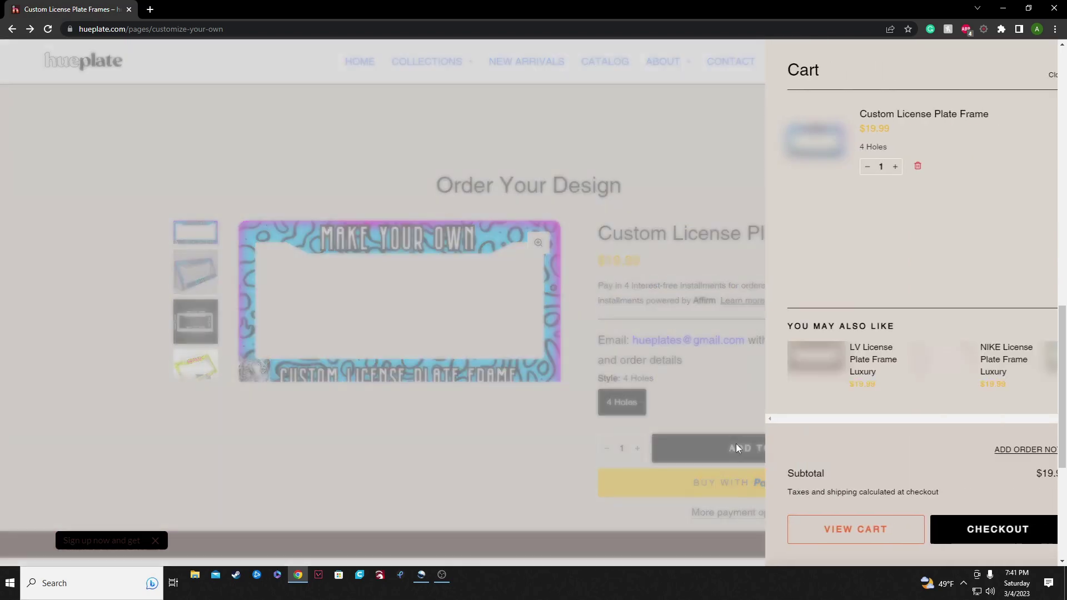
{"action": "left_click", "coordinate": [603, 346]}
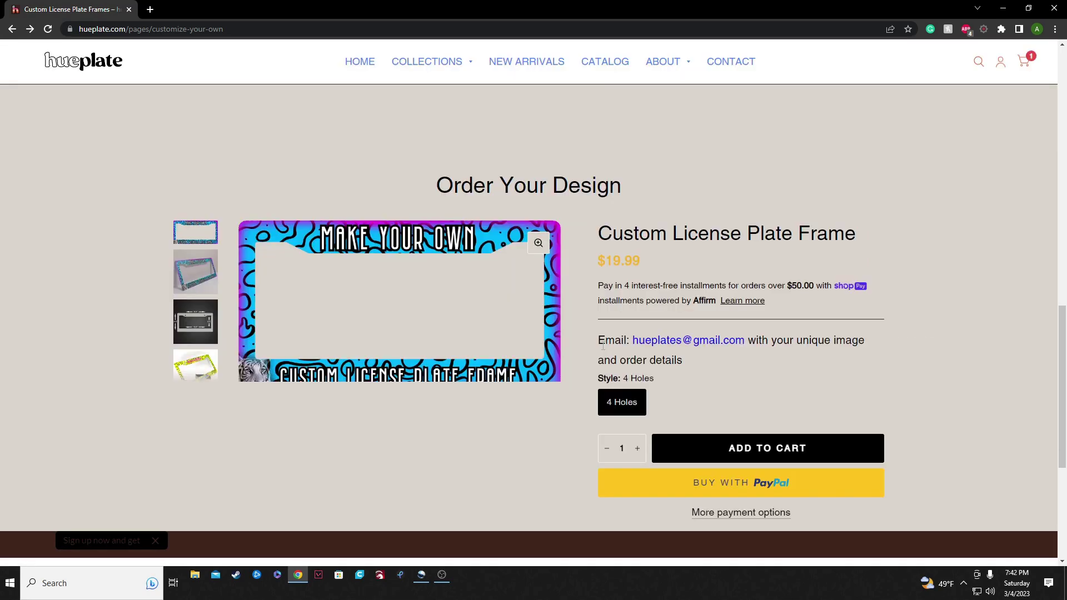
{"action": "left_click_drag", "start_coordinate": [598, 342], "coordinate": [745, 348]}
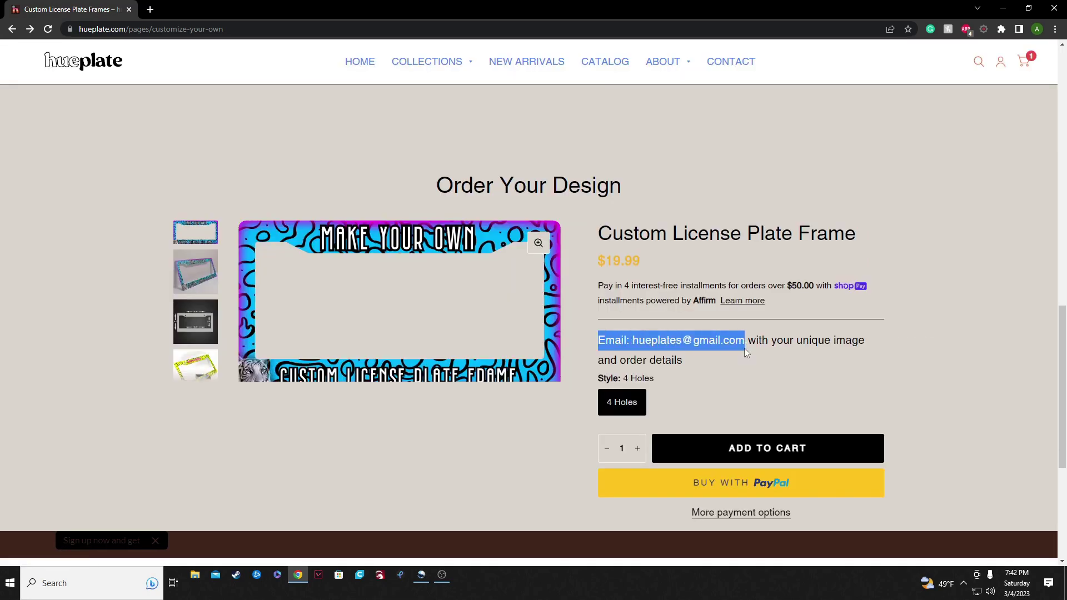